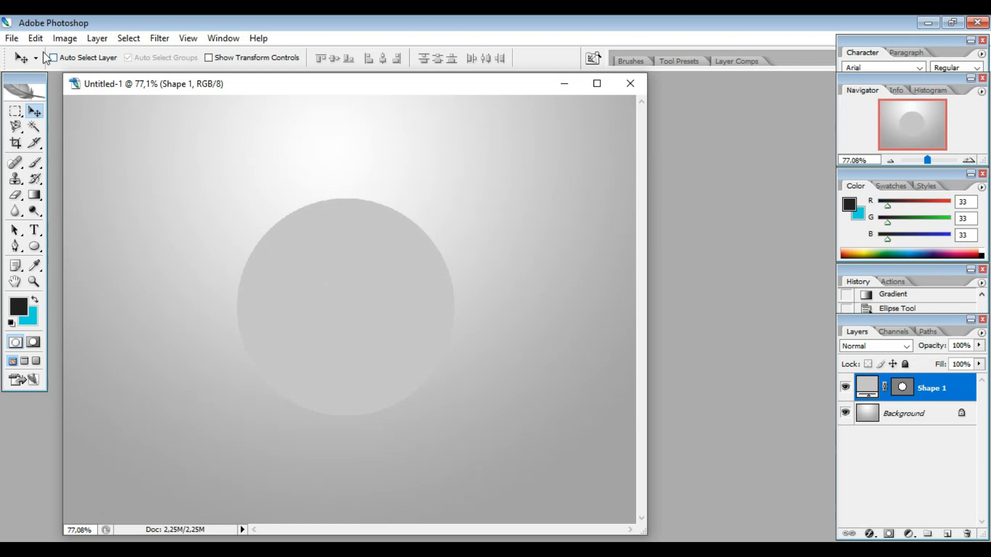
Open the map image "Peta Indonesia 6.png" without applying color management.
click(27, 66)
click(572, 160)
click(722, 380)
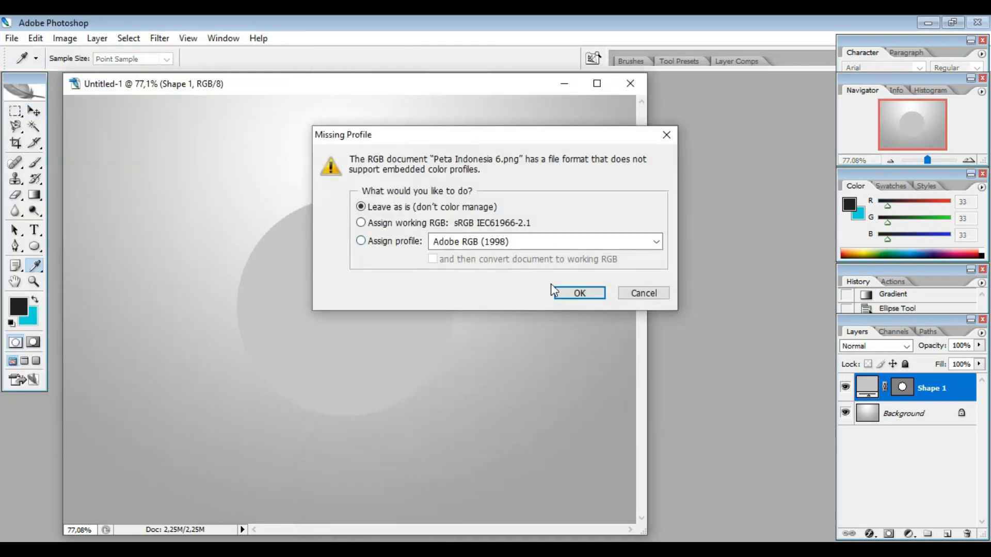
click(575, 291)
Copy the Indonesia map into the Untitled-1 document and close the map's source file.
drag(392, 94, 681, 76)
drag(549, 176, 315, 209)
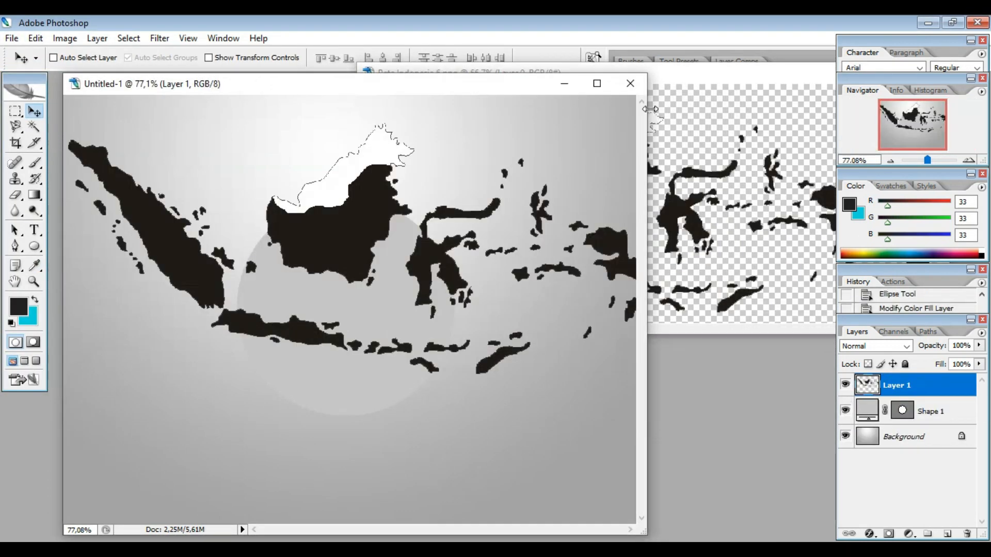
drag(697, 77, 448, 96)
click(680, 88)
drag(458, 240, 369, 245)
Scale the map down and position it across the full width of the canvas's upper half.
key(ctrl+t)
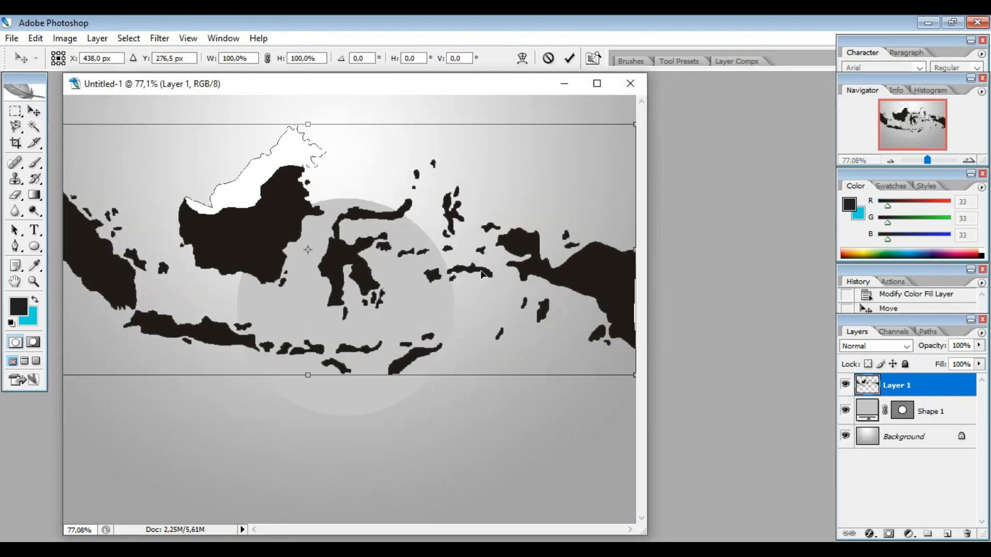
drag(633, 374, 525, 332)
drag(469, 312, 552, 284)
drag(609, 306, 630, 318)
key(Return)
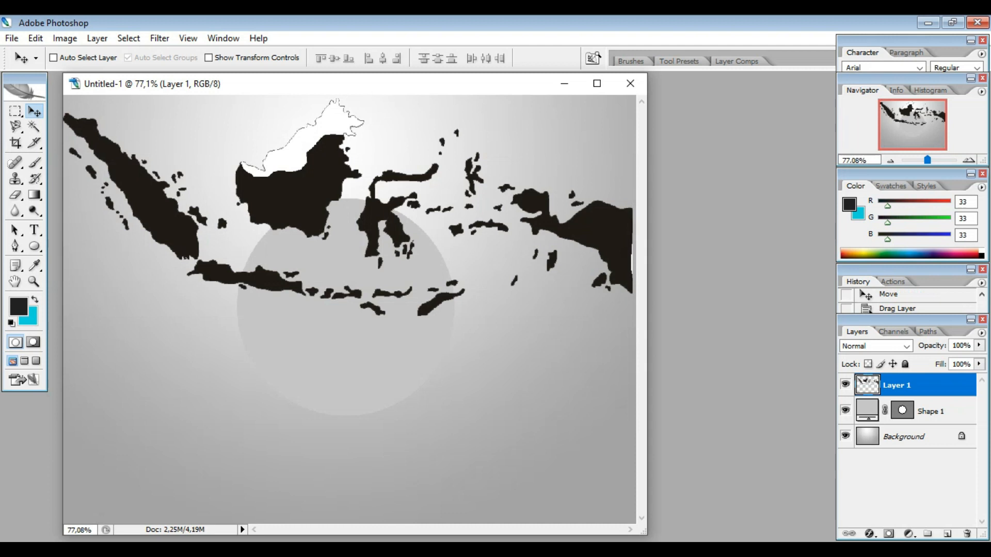
Move the map layer beneath the Shape 1 circle and give it a grey Color Overlay of #acacac.
drag(914, 384, 924, 424)
right_click(903, 410)
click(879, 102)
click(603, 255)
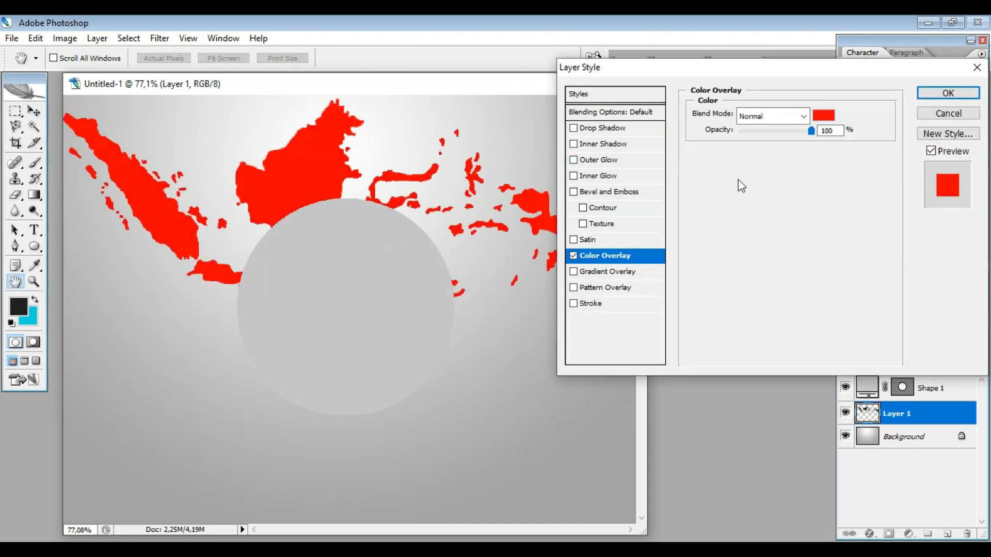
click(818, 118)
click(640, 134)
mouse_move(640, 134)
mouse_down()
mouse_move(648, 144)
mouse_move(630, 137)
mouse_move(613, 152)
mouse_up()
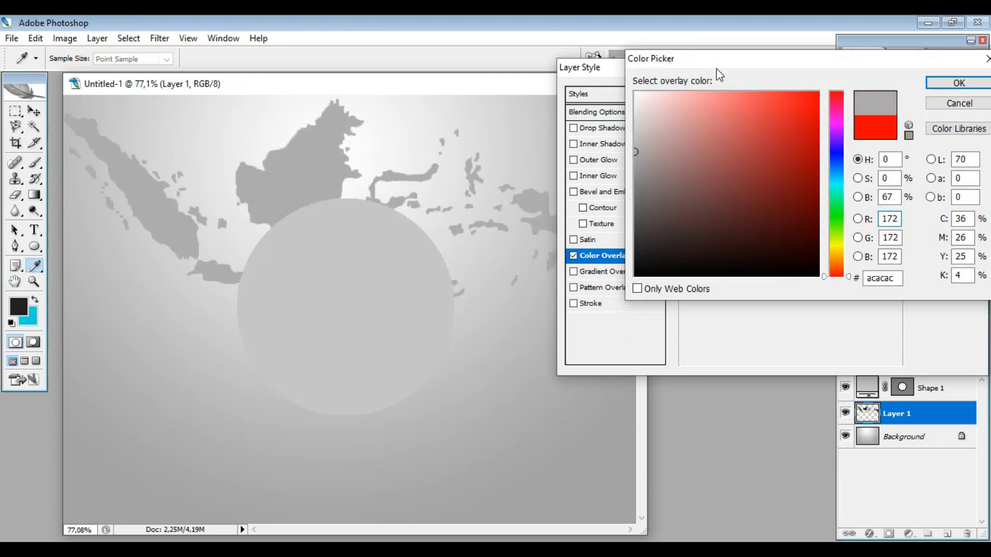
click(959, 82)
click(946, 93)
Shift the circle slightly lower on the canvas and open the portrait file "Jokowi.jpg".
drag(356, 270, 359, 294)
click(9, 38)
click(19, 61)
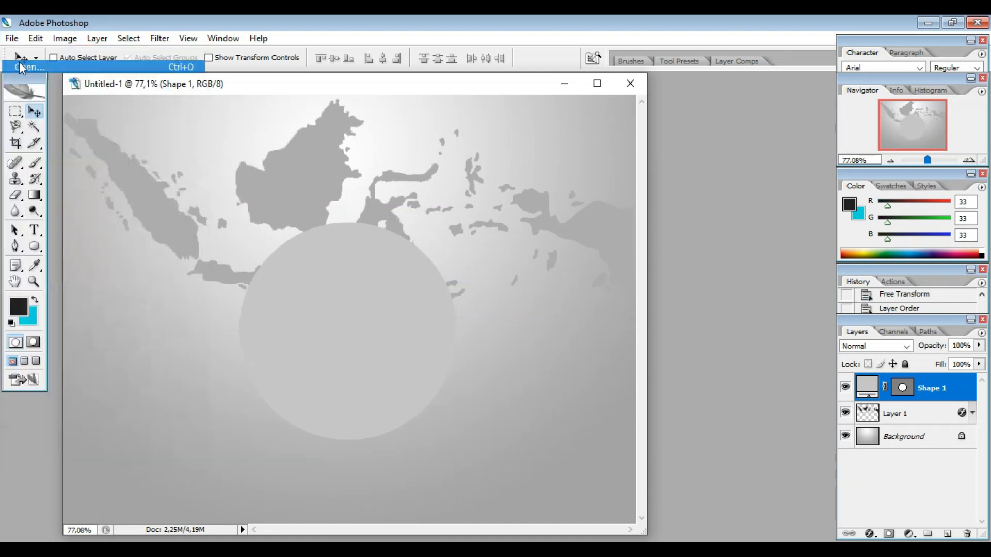
double_click(491, 166)
key(Return)
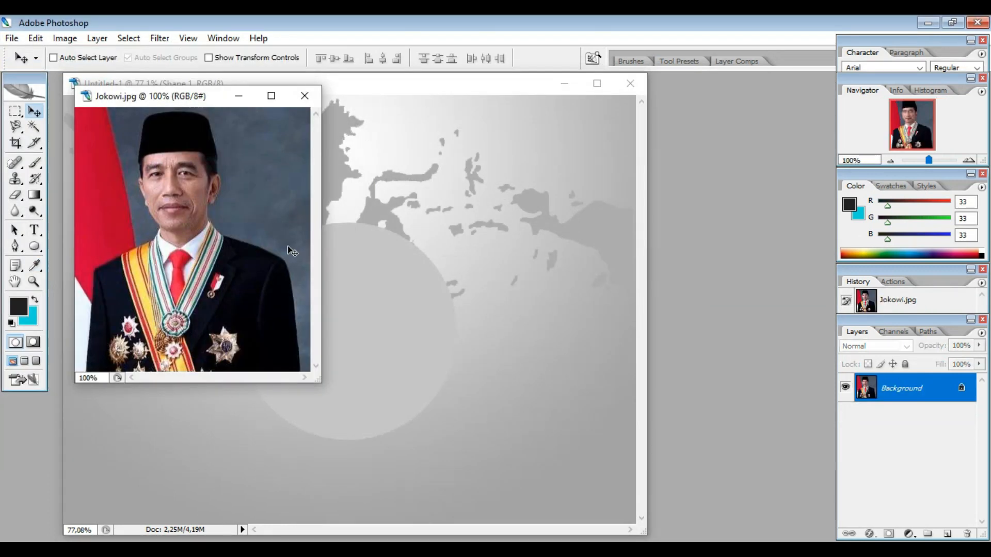
Select the man in Jokowi.jpg by tracing his full outline with the Magnetic Lasso.
drag(319, 380, 563, 504)
scroll(303, 253, up, 4)
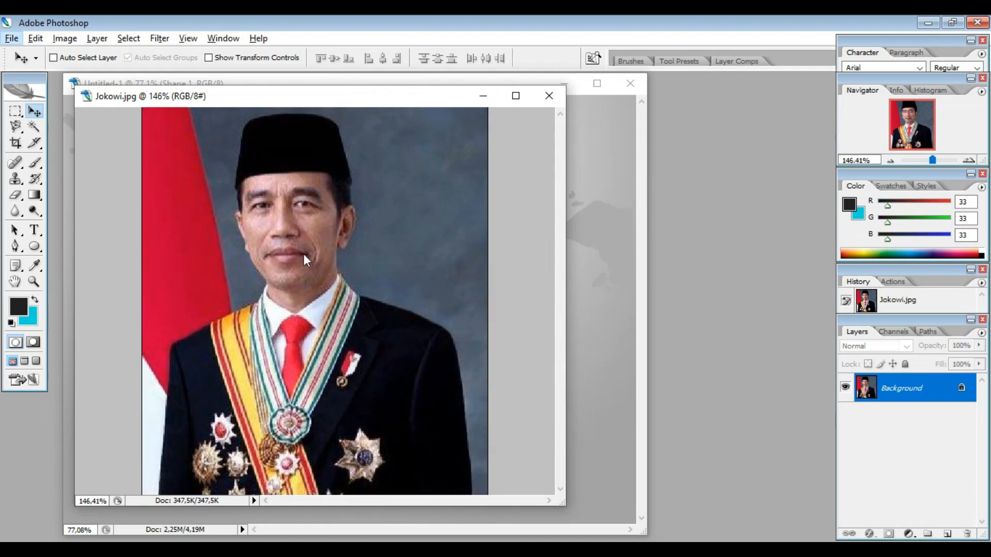
click(16, 125)
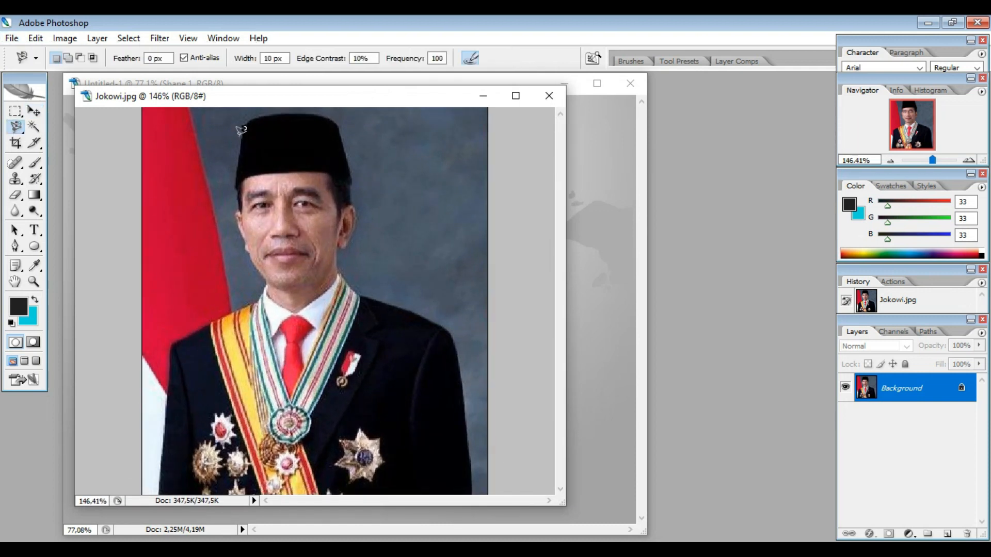
mouse_move(257, 119)
mouse_down()
mouse_move(326, 113)
mouse_move(341, 124)
mouse_move(350, 170)
mouse_up()
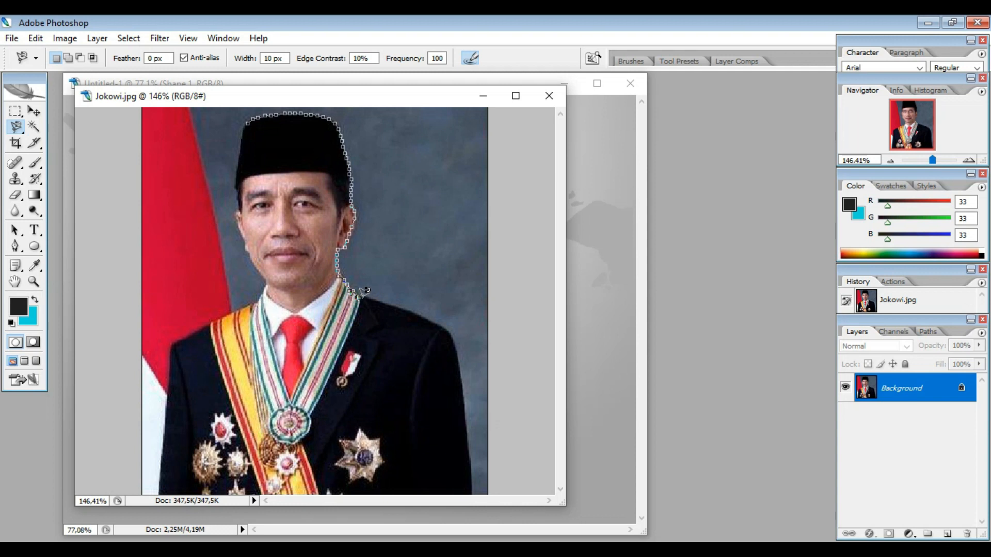
mouse_move(362, 288)
mouse_down()
mouse_move(448, 336)
mouse_move(470, 490)
mouse_move(339, 485)
mouse_move(315, 497)
mouse_move(319, 489)
mouse_move(156, 483)
mouse_move(167, 361)
mouse_up()
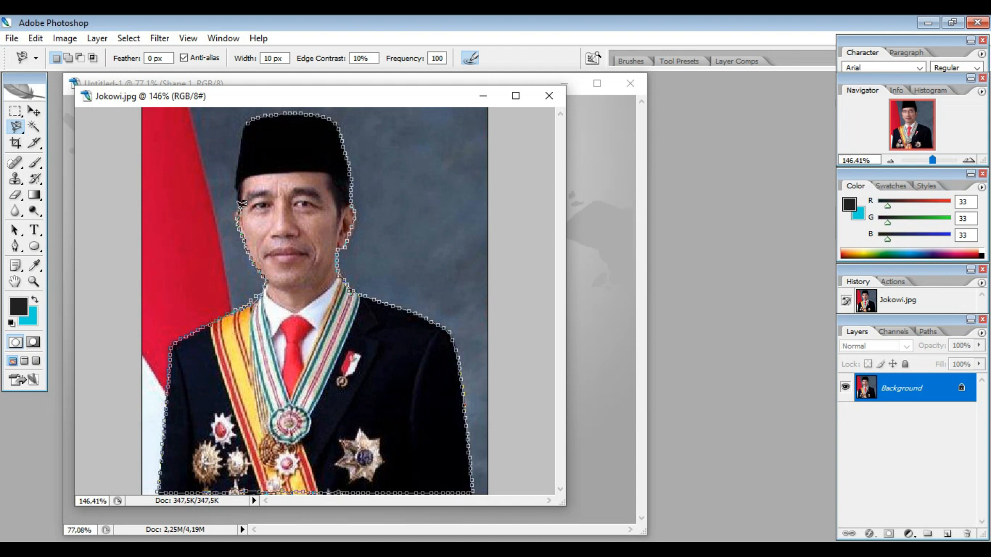
drag(240, 203, 239, 178)
drag(237, 180, 242, 143)
click(248, 120)
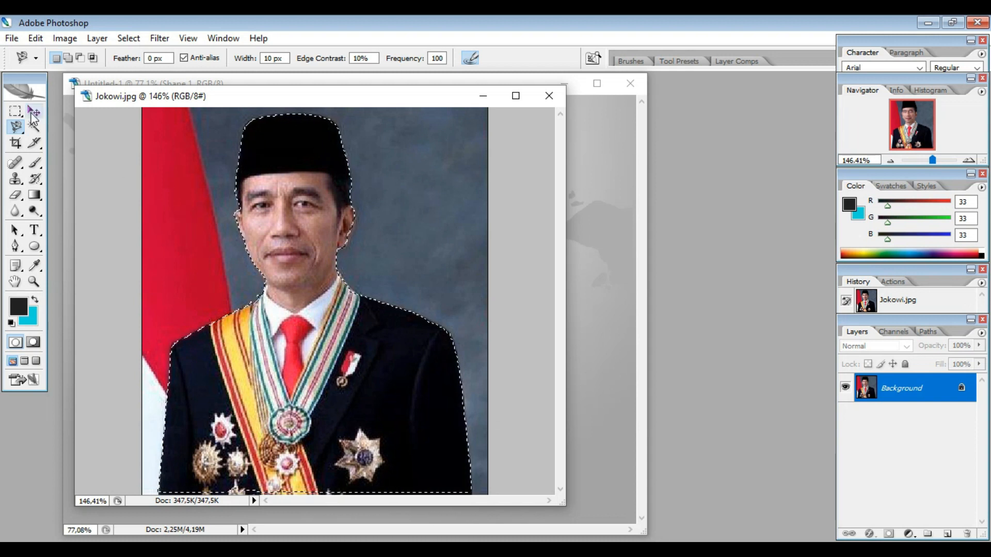
Copy the selected portrait into Untitled-1 and scale it to 112.8% over the left part of the circle.
key(v)
drag(317, 98, 706, 115)
drag(693, 179, 332, 341)
key(ctrl+t)
drag(230, 239, 206, 215)
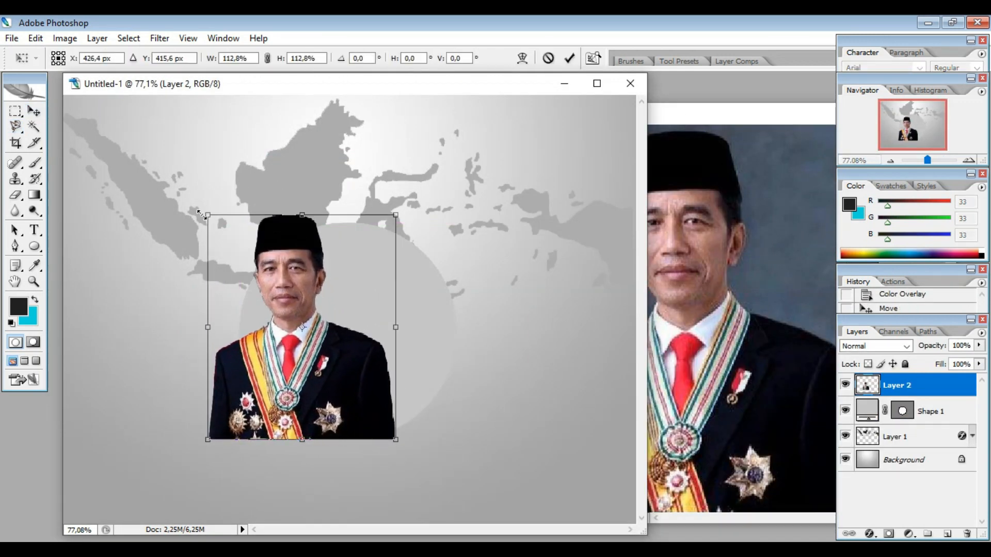
drag(331, 386, 332, 386)
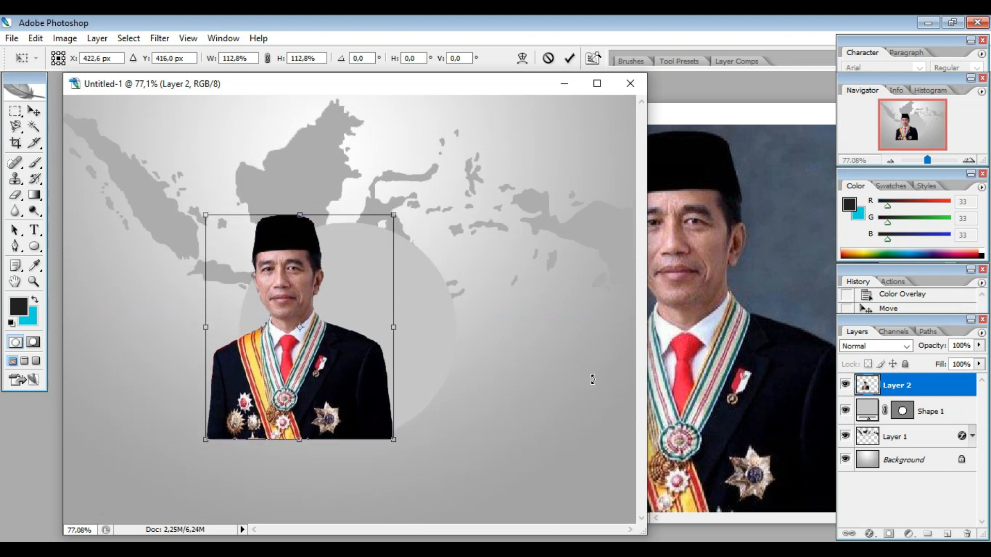
click(569, 59)
Add a 10 px white outside Stroke to the Shape 1 circle.
right_click(932, 413)
click(872, 100)
click(591, 304)
drag(741, 114, 746, 113)
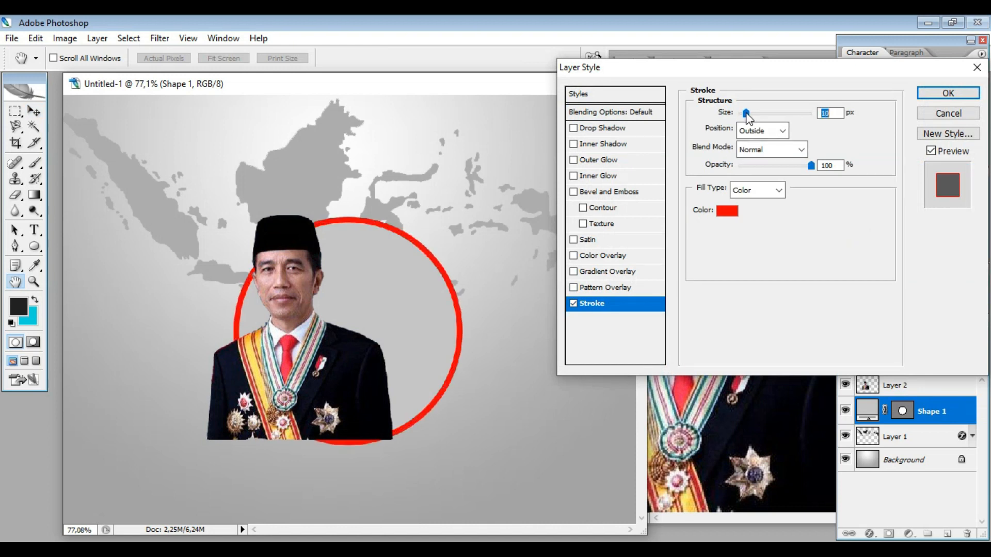
click(729, 208)
mouse_move(768, 304)
mouse_down()
mouse_move(803, 332)
mouse_move(619, 148)
mouse_up()
click(943, 138)
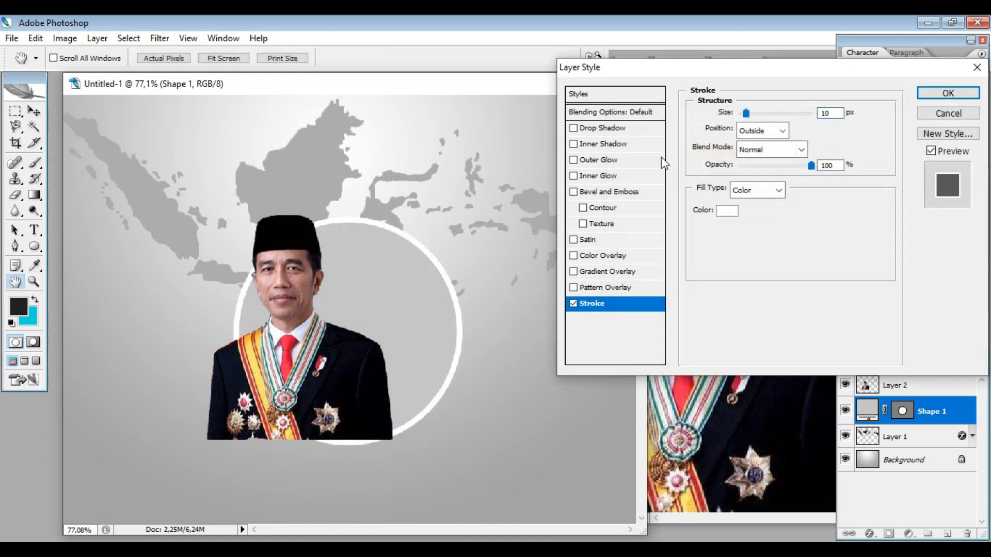
Add a Drop Shadow to the circle with 17 px distance and 11% spread.
click(604, 128)
drag(742, 175, 751, 176)
drag(743, 190, 748, 191)
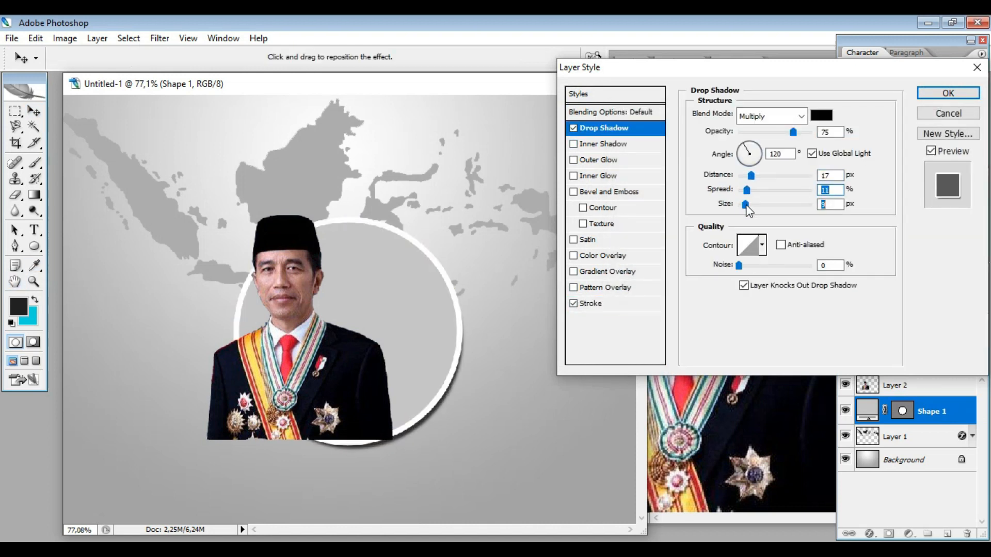
Thicken the circle's white stroke slightly and apply the layer style.
click(612, 304)
drag(832, 114, 812, 113)
key(Up)
key(Up)
key(Up)
click(921, 91)
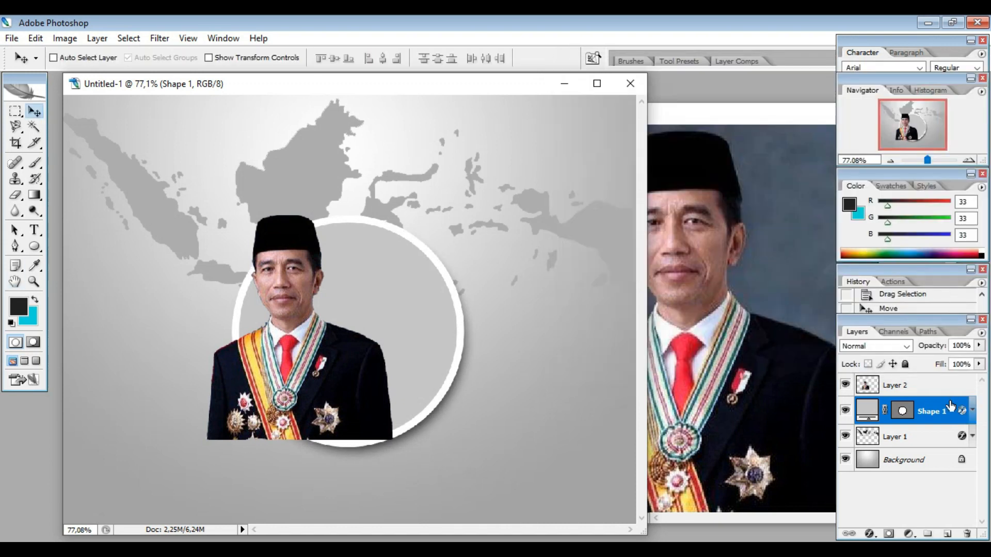
Add a blank layer mask to the portrait on Layer 2.
click(921, 385)
click(922, 413)
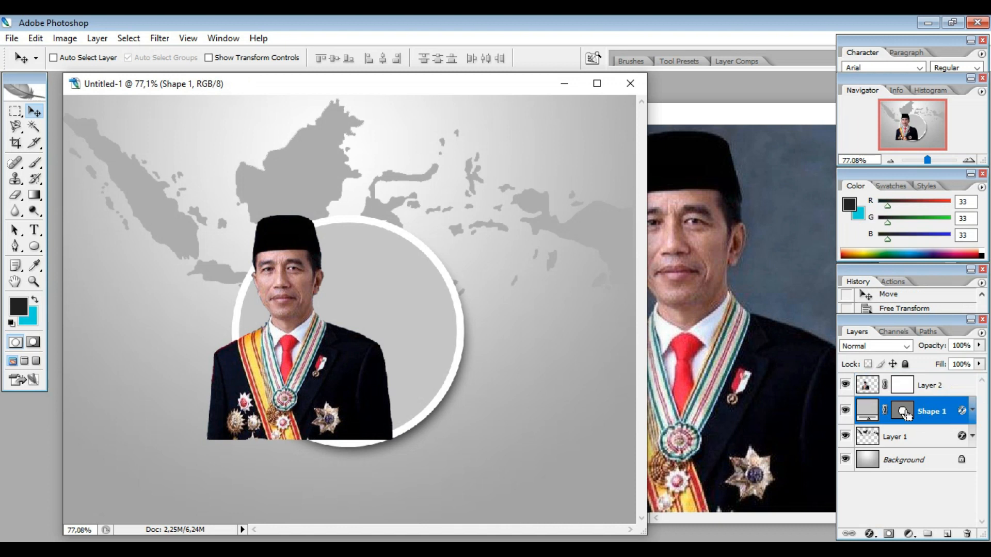
ctrl+click(906, 416)
click(924, 385)
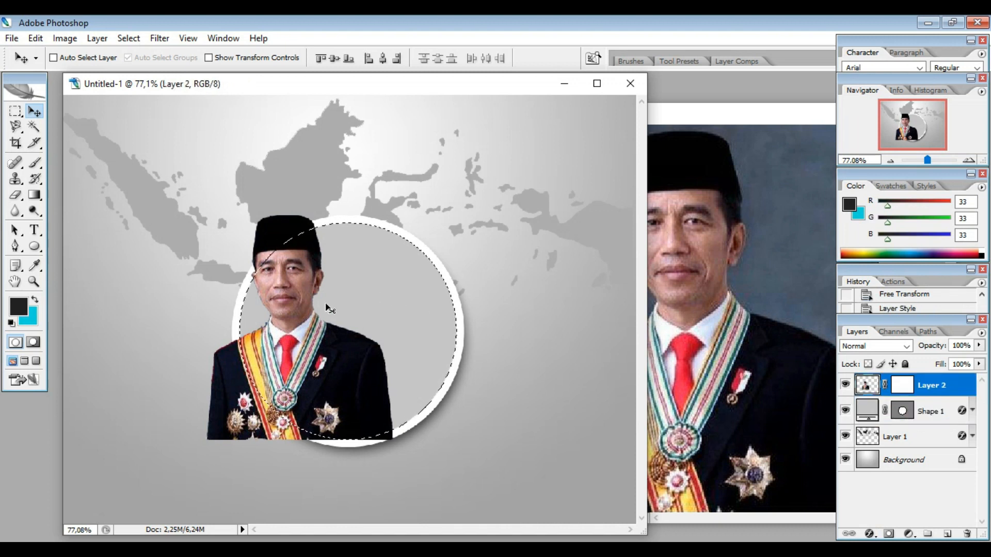
click(129, 38)
click(142, 63)
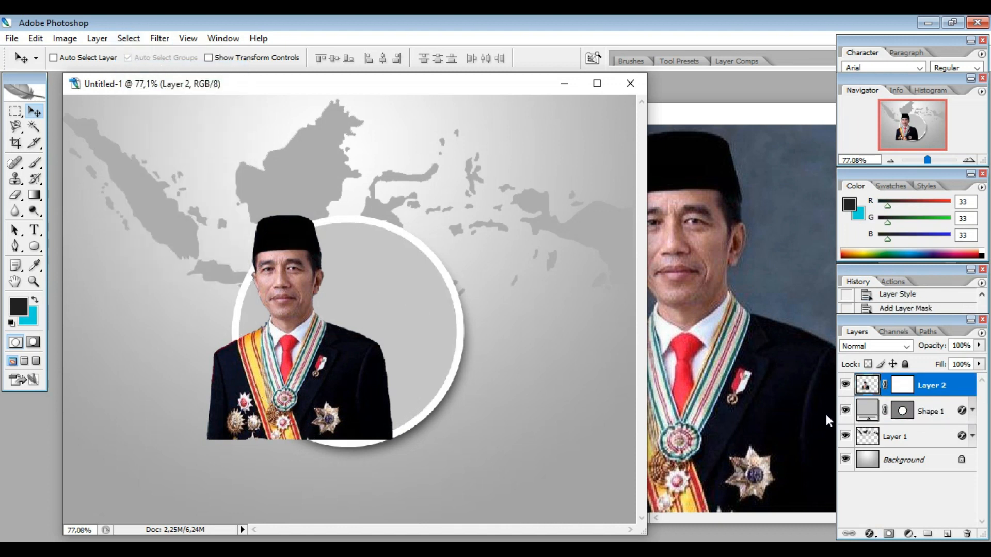
Nudge the portrait slightly to the right and load the circle as a selection with Layer 2's mask active.
drag(333, 342, 337, 342)
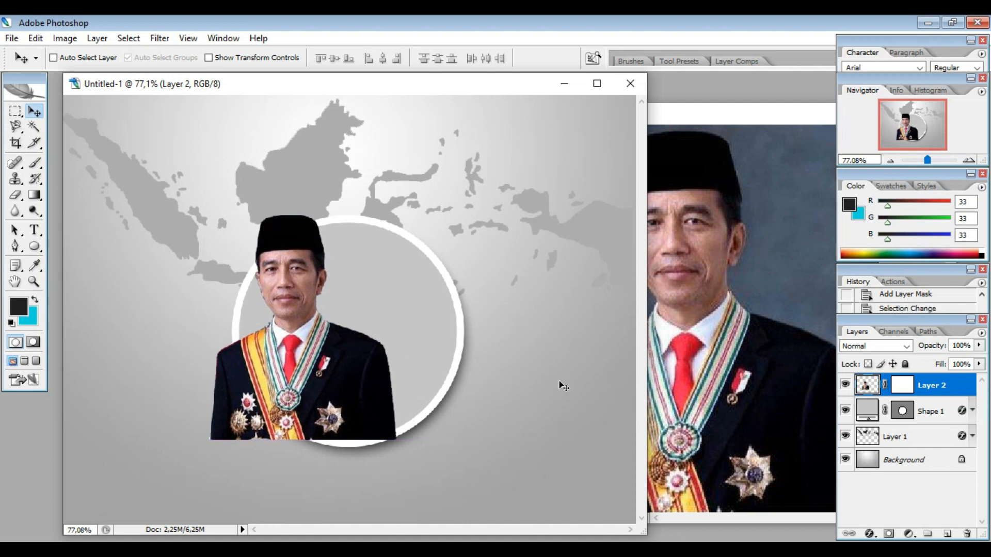
ctrl+click(900, 416)
click(902, 385)
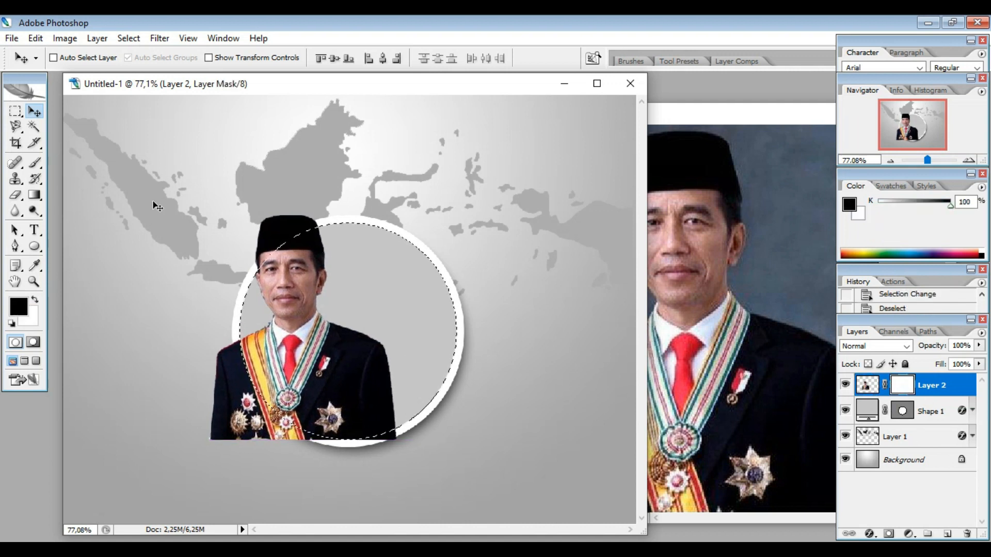
Set up the Brush with black as the foreground color and a size of 131 px.
key(b)
click(18, 308)
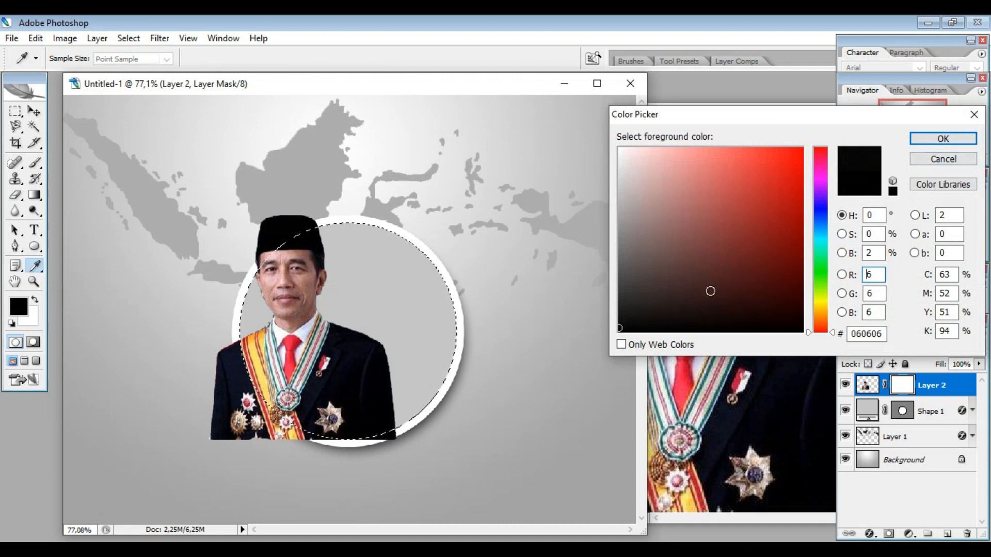
click(943, 138)
right_click(196, 338)
drag(205, 412, 350, 415)
click(147, 300)
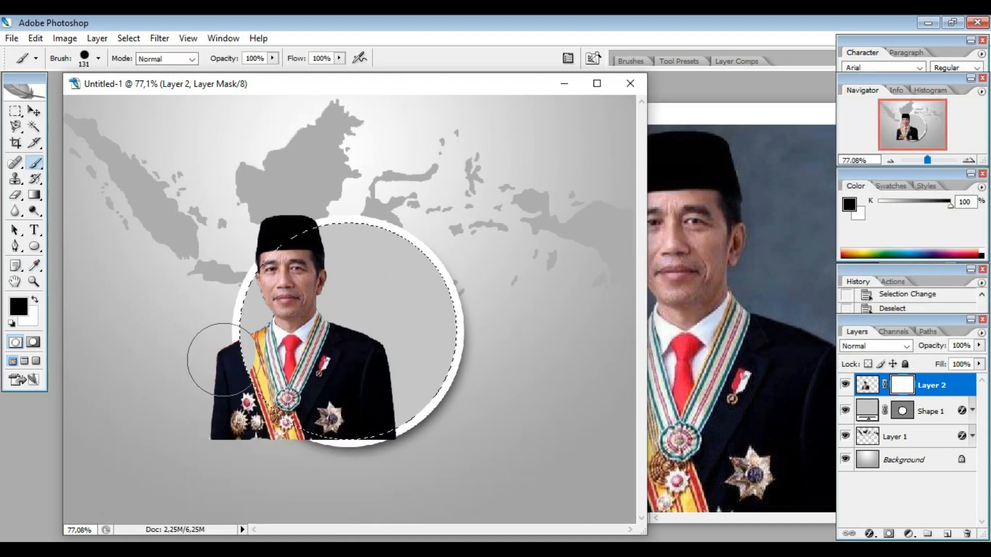
Invert the selection, mask out the portrait's body beyond the circle's lower edge with black, and deselect.
click(128, 38)
click(153, 91)
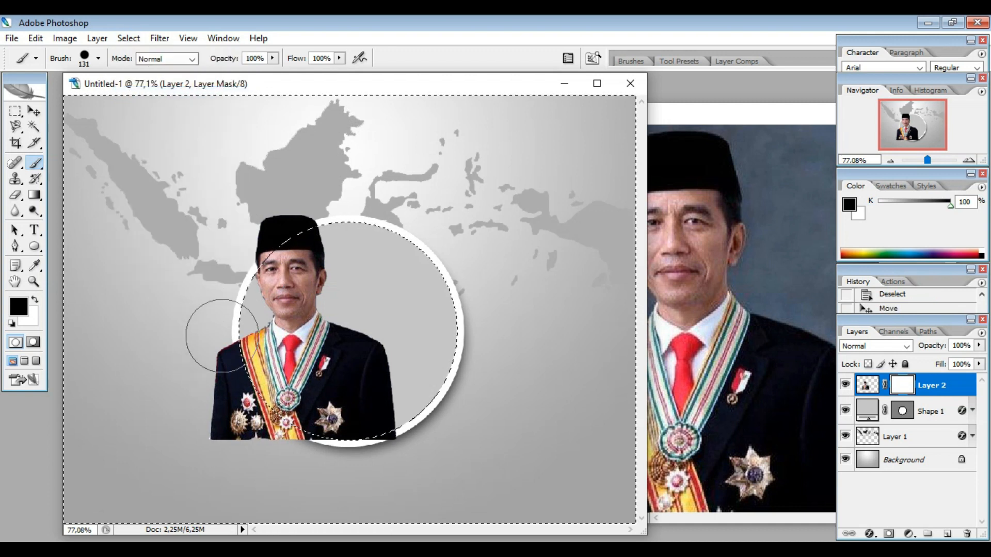
drag(220, 341, 267, 411)
mouse_move(393, 438)
mouse_down()
mouse_move(293, 447)
mouse_move(209, 425)
mouse_move(290, 437)
mouse_up()
click(129, 39)
click(143, 69)
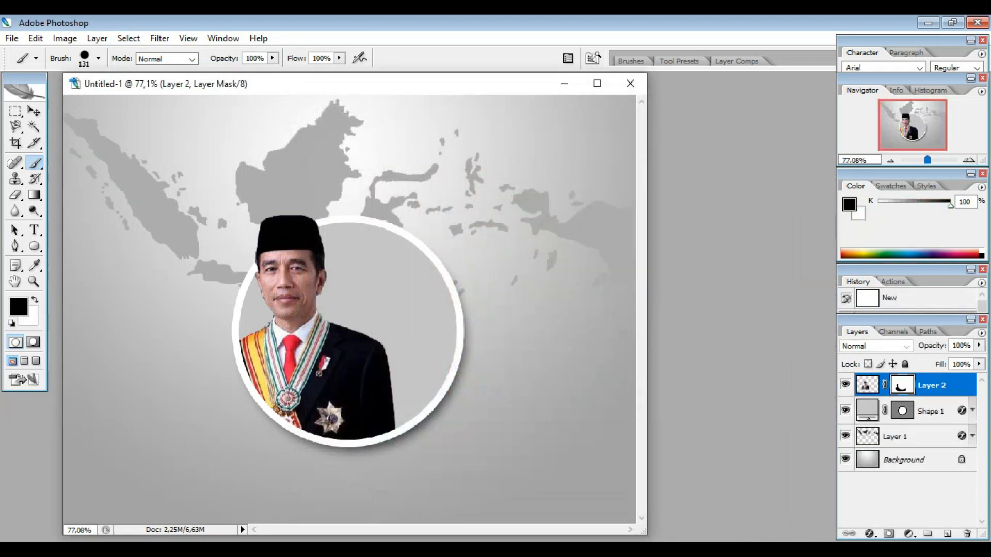
Open the second portrait file "download-foto-resmi-presiden-dan-wakil-presiden-baru.jpg".
click(11, 39)
click(24, 67)
double_click(408, 138)
click(579, 293)
Trace the full outline of the man in the second portrait with the Magnetic Lasso at a frequency of 80.
drag(327, 394, 627, 531)
scroll(620, 517, up, 5)
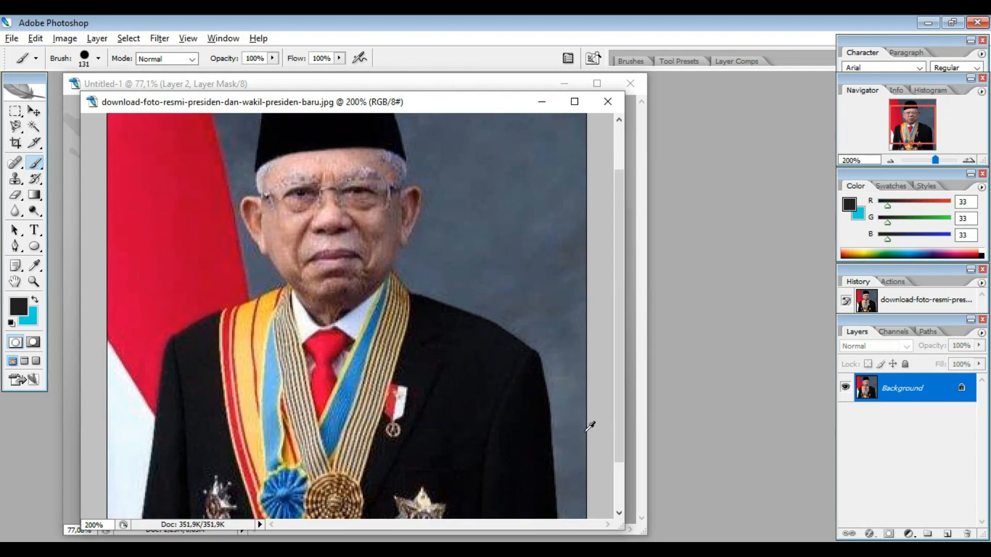
scroll(458, 316, down, 4)
click(15, 127)
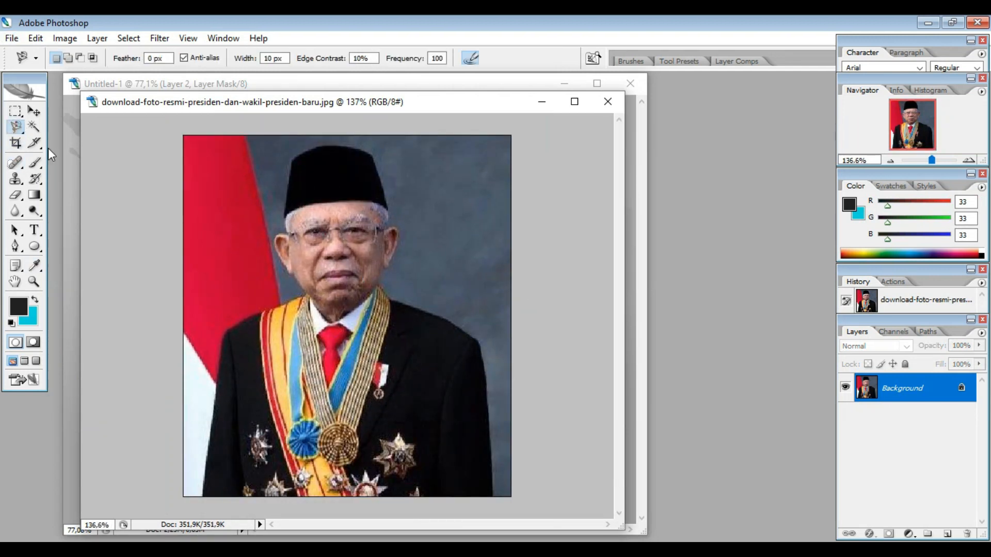
drag(444, 58, 392, 61)
text(80)
scroll(351, 141, up, 1)
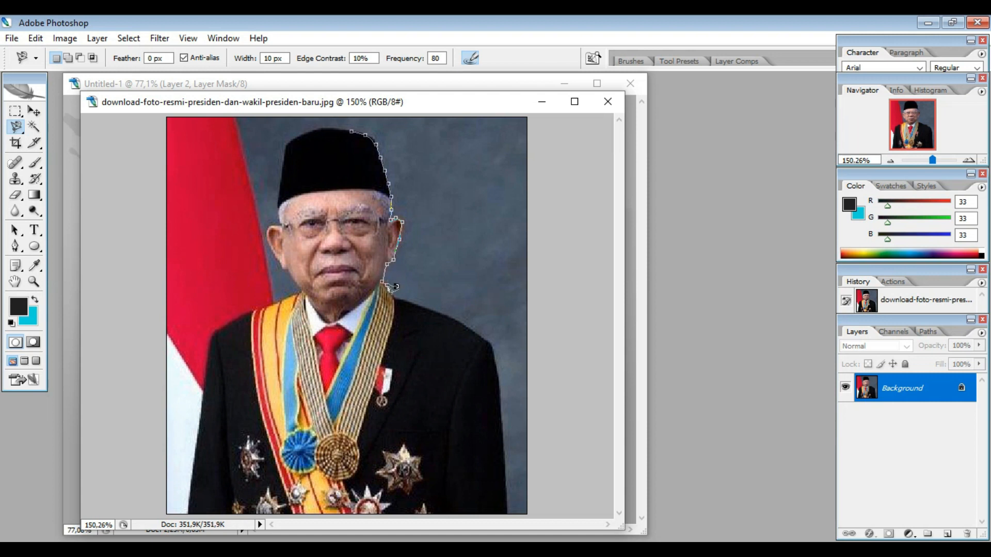
key(space)
mouse_move(485, 330)
mouse_down()
mouse_move(496, 349)
mouse_move(509, 469)
mouse_up()
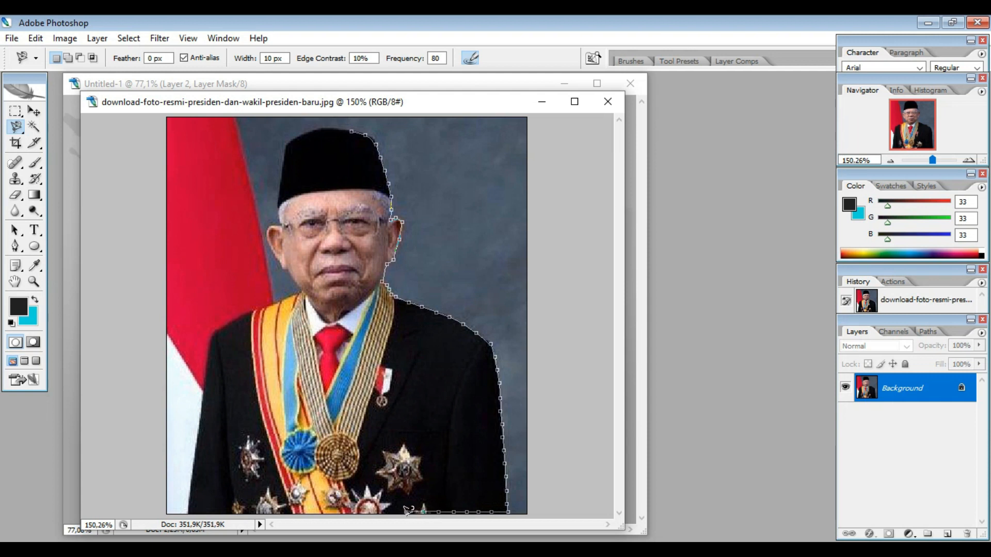
key(Delete)
key(Delete)
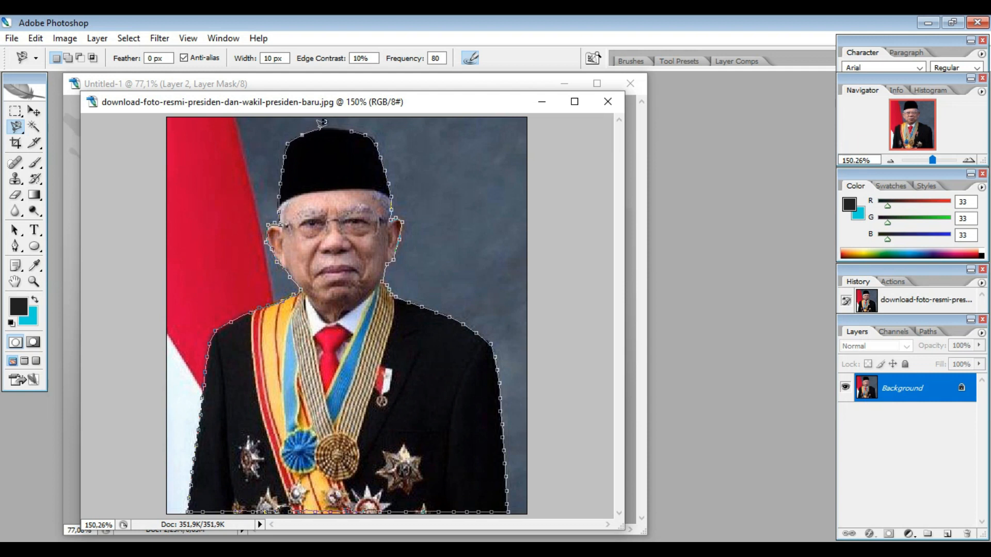
Copy the second cut-out portrait into Untitled-1, then enlarge and place it over the right part of the circle.
key(v)
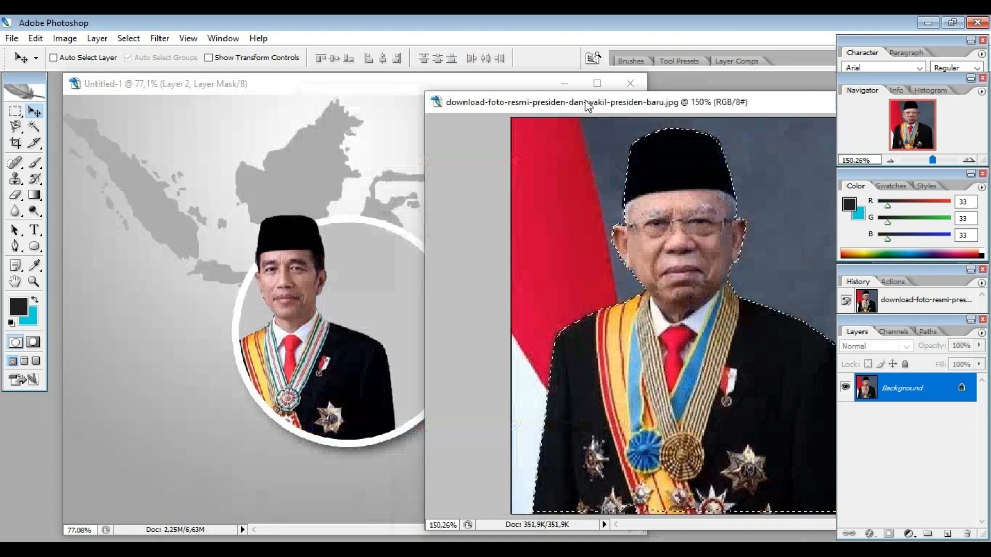
drag(748, 310, 362, 262)
drag(414, 299, 429, 312)
key(ctrl+t)
drag(453, 242, 484, 221)
key(Return)
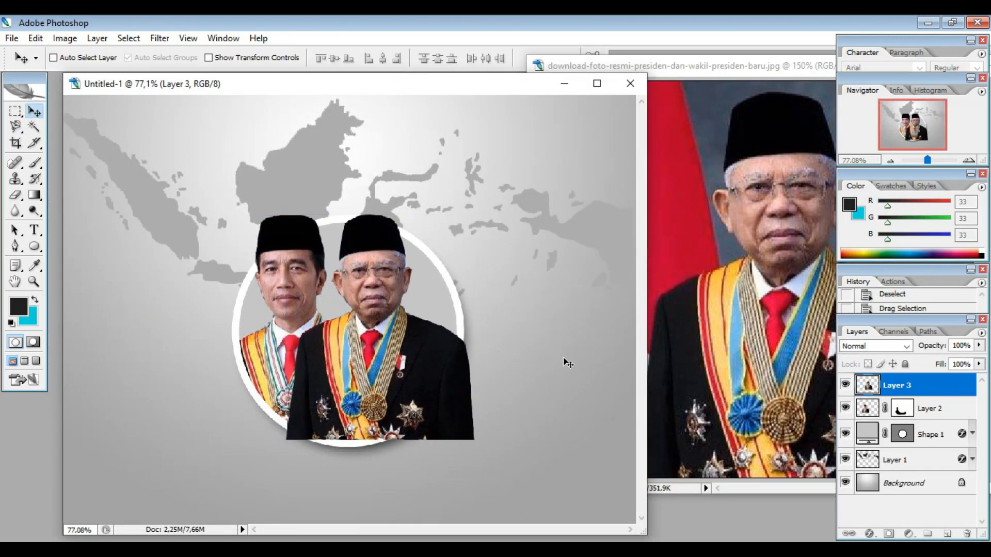
Move Layer 3 beneath Layer 2 and shift the second portrait slightly right inside the circle.
drag(930, 403, 924, 381)
drag(376, 339, 390, 340)
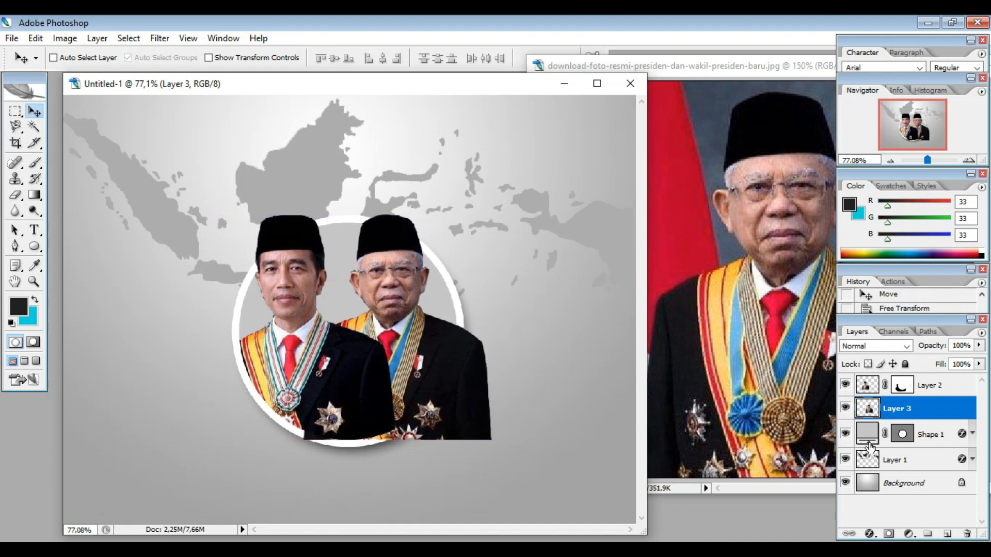
Add a layer mask to Layer 3, paint out the body beyond the circle using its inverted selection, and deselect.
click(889, 533)
ctrl+click(902, 434)
click(929, 409)
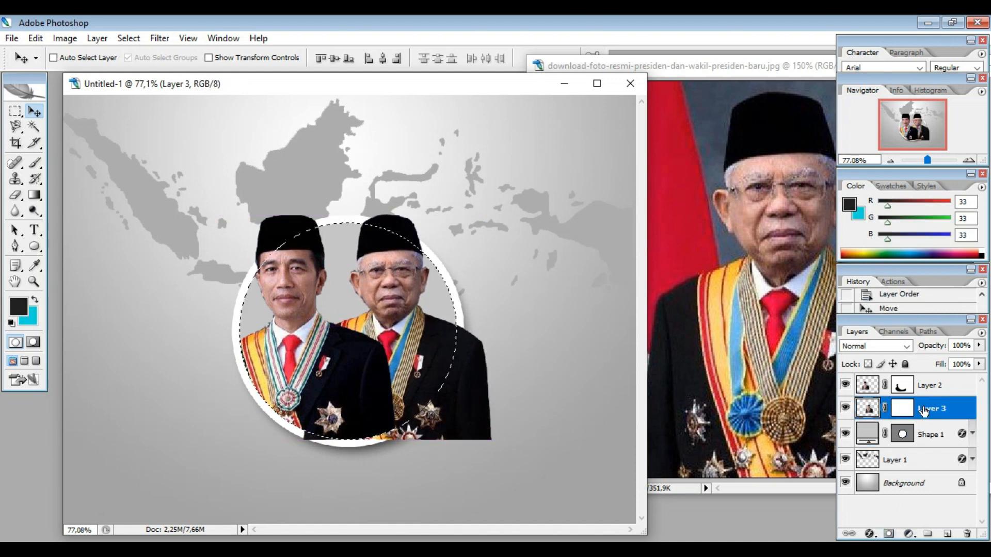
click(902, 408)
click(35, 163)
click(129, 38)
click(136, 91)
mouse_move(453, 332)
mouse_down()
mouse_move(465, 363)
mouse_move(433, 406)
mouse_move(355, 435)
mouse_move(281, 436)
mouse_move(501, 434)
mouse_move(481, 406)
mouse_move(419, 434)
mouse_up()
click(128, 38)
click(137, 65)
Draw a callout line above and left of the circle with the Line tool at 5 px: one horizontal and one diagonal segment.
key(v)
drag(32, 249, 98, 296)
click(263, 60)
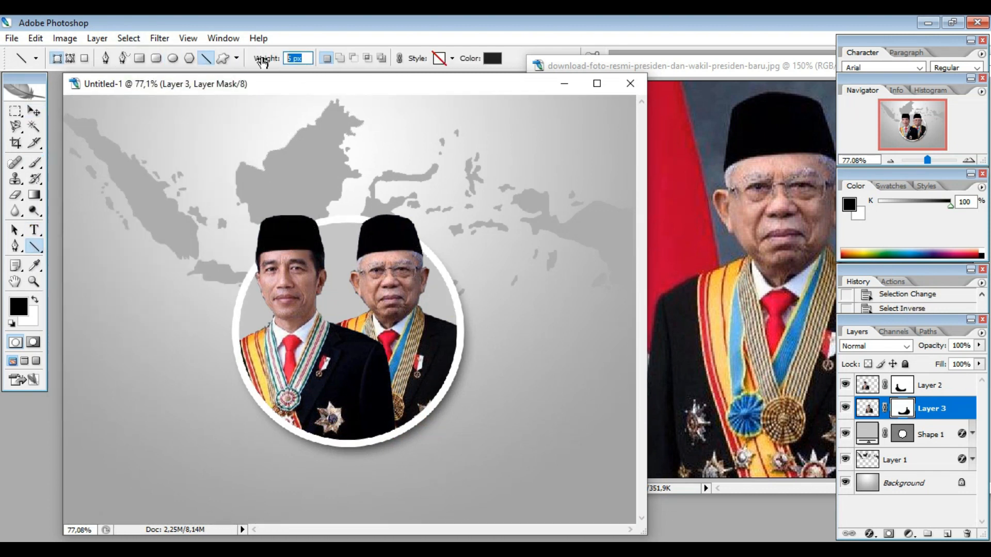
drag(121, 147, 273, 207)
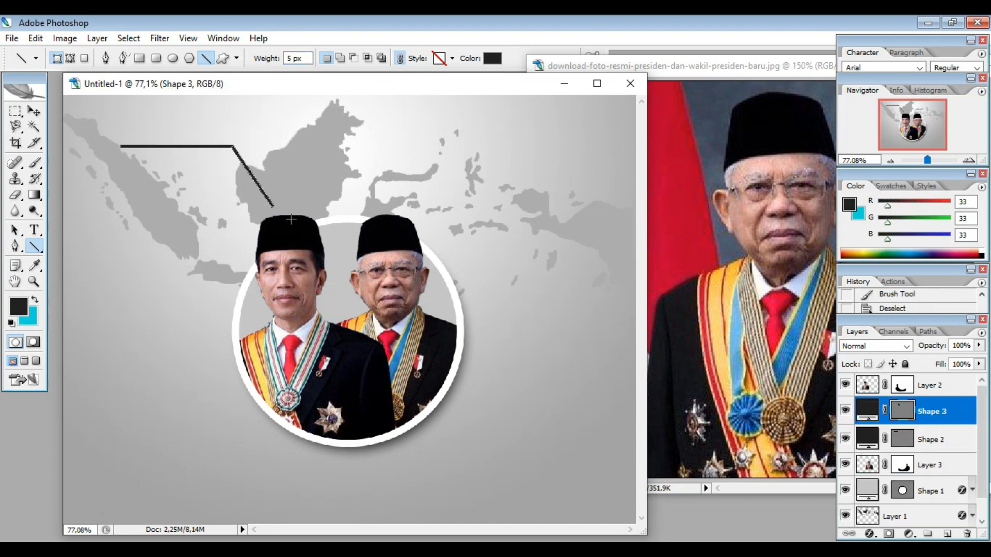
click(930, 442)
click(931, 415)
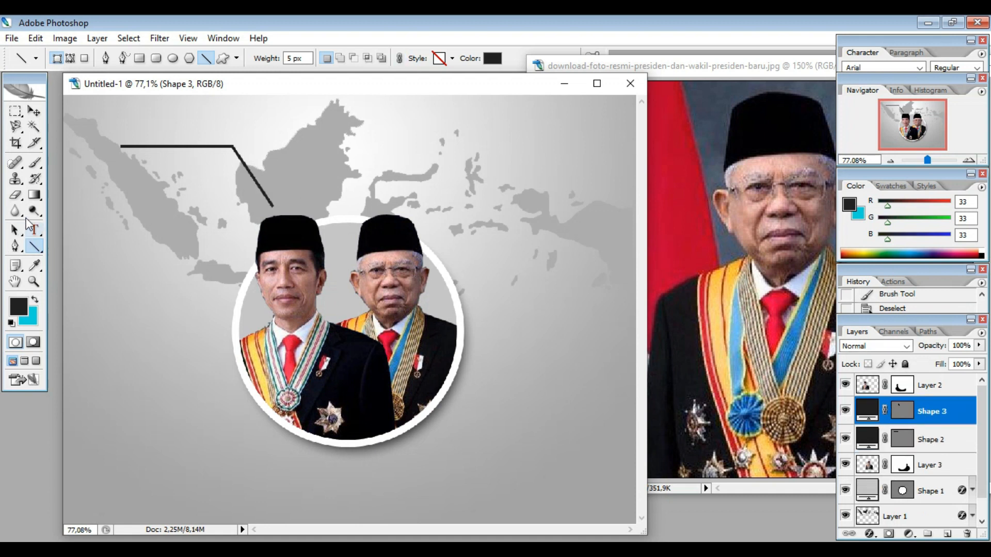
Draw a small dark ellipse dot at the horizontal line's free end and nudge it into alignment with the line.
drag(37, 251, 155, 275)
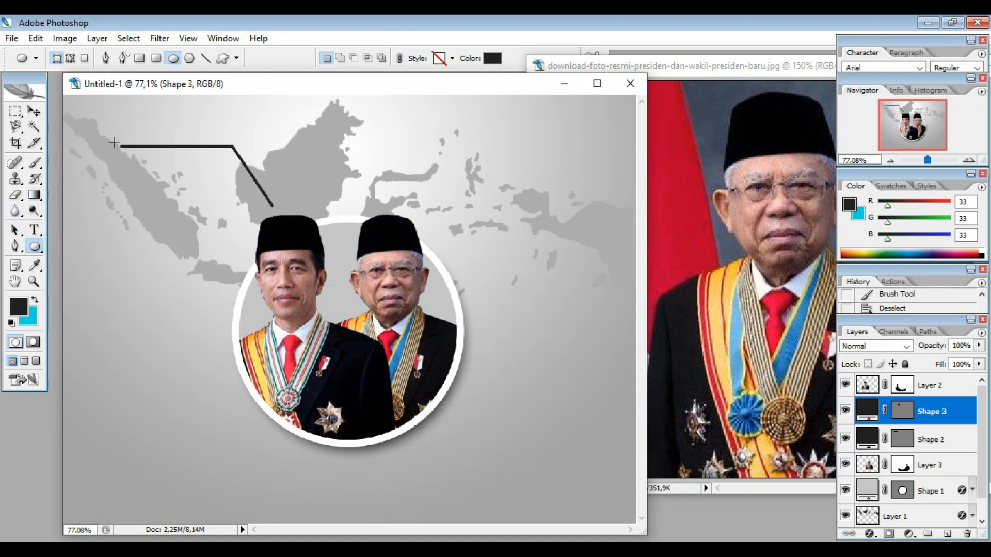
drag(127, 153, 127, 152)
key(v)
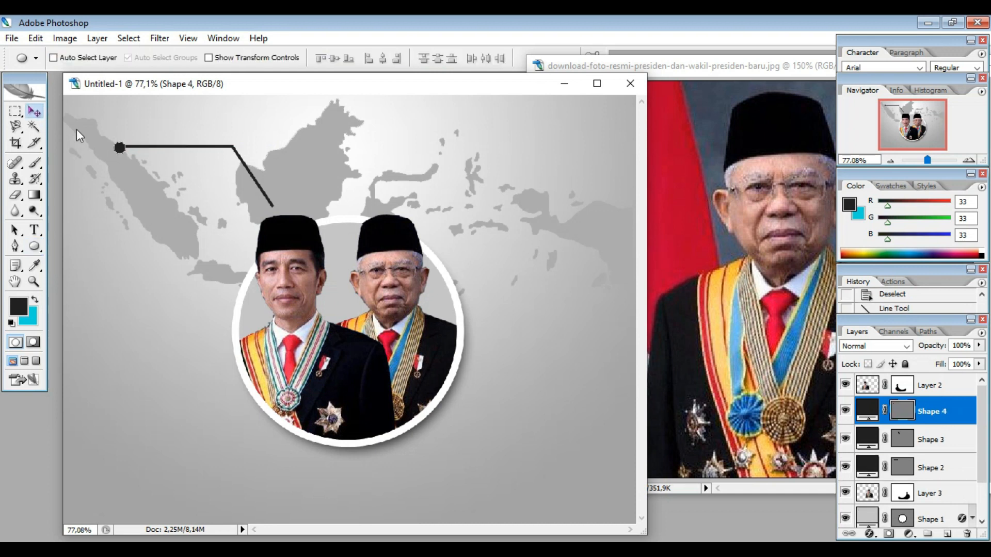
key(Down)
key(Down)
key(Left)
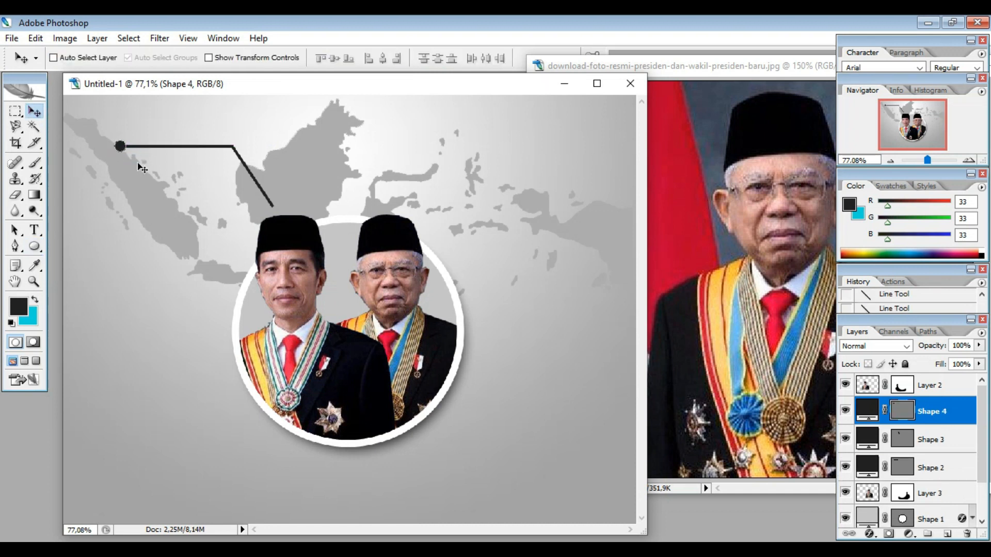
Place the three callout shape layers beneath Shape 1, scale them down slightly, and position them against the circle's left edge.
ctrl+click(923, 438)
ctrl+click(929, 466)
drag(435, 189, 444, 297)
scroll(951, 460, down, 2)
drag(937, 424, 934, 481)
drag(268, 273, 247, 284)
key(ctrl+t)
drag(104, 326, 134, 314)
mouse_move(215, 291)
mouse_down()
mouse_move(226, 292)
mouse_move(215, 291)
mouse_up()
Close the second portrait file and merge the Shape 2, Shape 3 and Shape 4 layers into one.
click(554, 65)
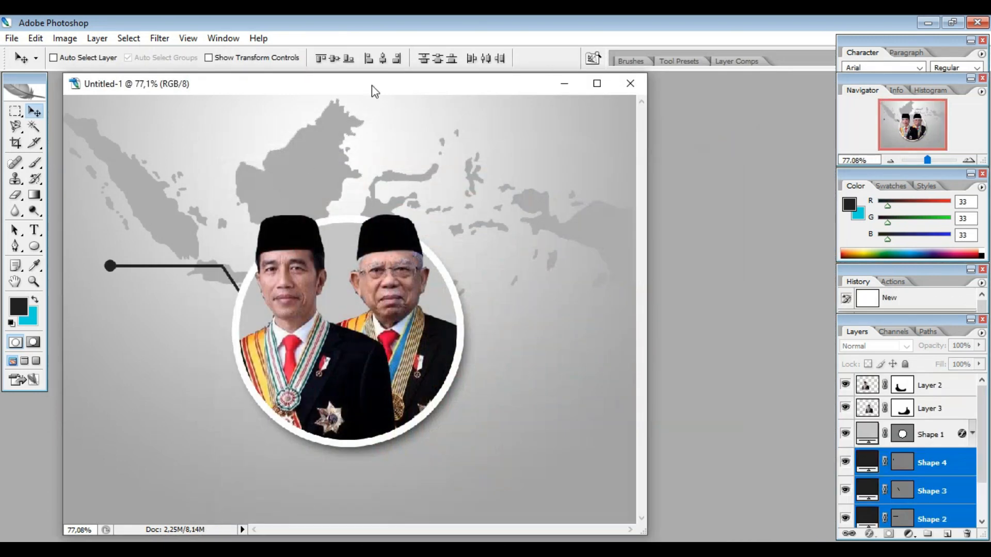
drag(371, 85, 379, 82)
right_click(934, 464)
click(920, 421)
click(845, 461)
Duplicate the callout layer, flip the copy vertically, and place it at the circle's lower-left edge.
right_click(910, 460)
click(874, 170)
click(486, 187)
drag(227, 286, 266, 414)
key(ctrl+t)
right_click(237, 373)
click(292, 361)
click(569, 58)
Duplicate the lower-left callout, flip it horizontally, scale it to 86%, and place it at the circle's lower-right edge.
right_click(881, 462)
click(887, 178)
click(494, 177)
drag(291, 393, 465, 393)
key(ctrl+t)
right_click(476, 394)
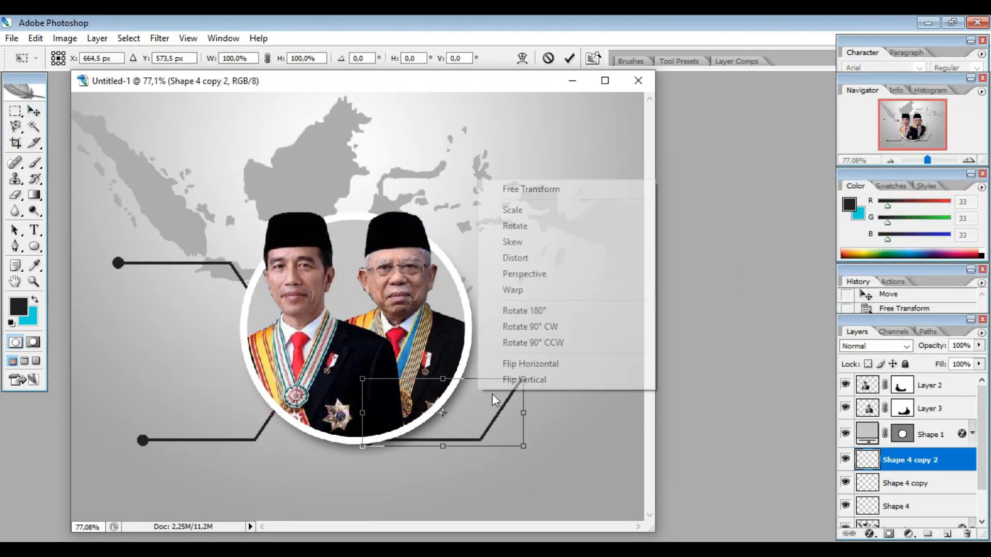
click(555, 357)
drag(580, 439, 551, 405)
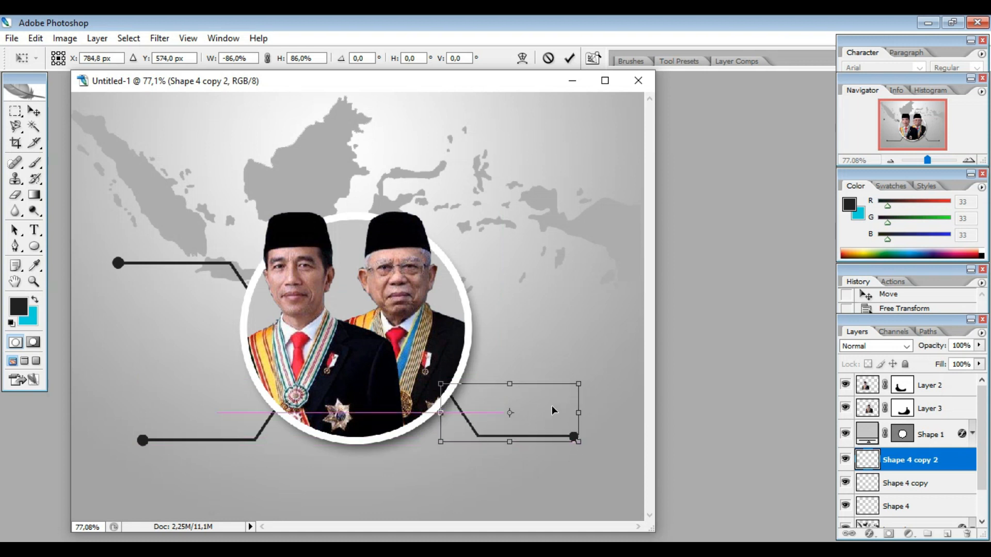
key(Return)
Duplicate the lower-right callout, flip it vertically, and place the copy at the circle's upper-right edge.
right_click(907, 463)
click(875, 172)
click(499, 172)
drag(507, 413, 441, 455)
key(ctrl+t)
right_click(505, 299)
click(569, 499)
key(Return)
Duplicate the upper-right callout, flip it vertically, scale it to 78.6%, rotate it -153.3°, and place it below the circle.
right_click(907, 460)
click(876, 166)
click(498, 177)
key(ctrl+t)
right_click(483, 456)
click(527, 440)
drag(497, 479, 477, 517)
drag(465, 470, 436, 474)
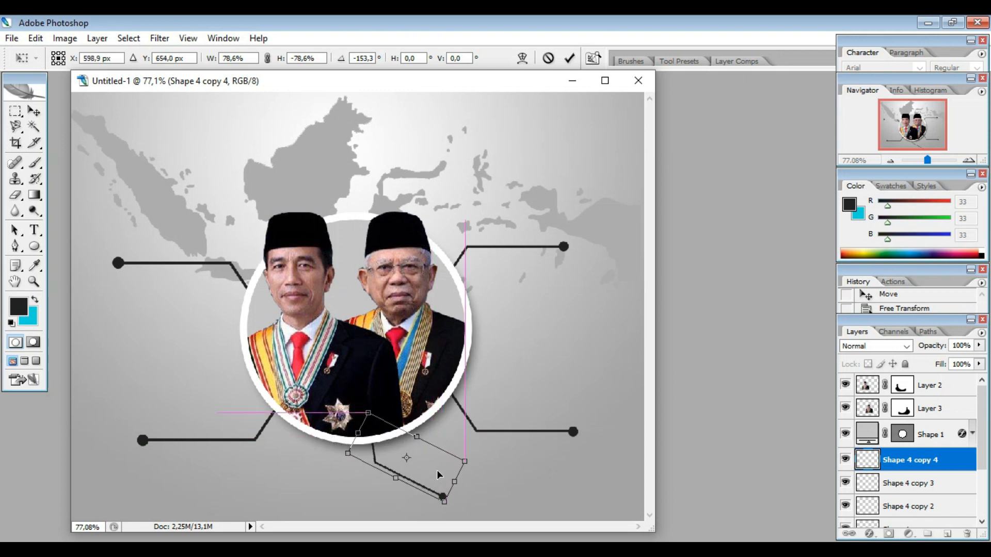
key(Return)
Move the lower-right callout slightly up and shift the bottom callout up and right against the circle.
click(930, 488)
click(924, 506)
drag(516, 428, 523, 406)
click(924, 460)
drag(454, 467, 466, 456)
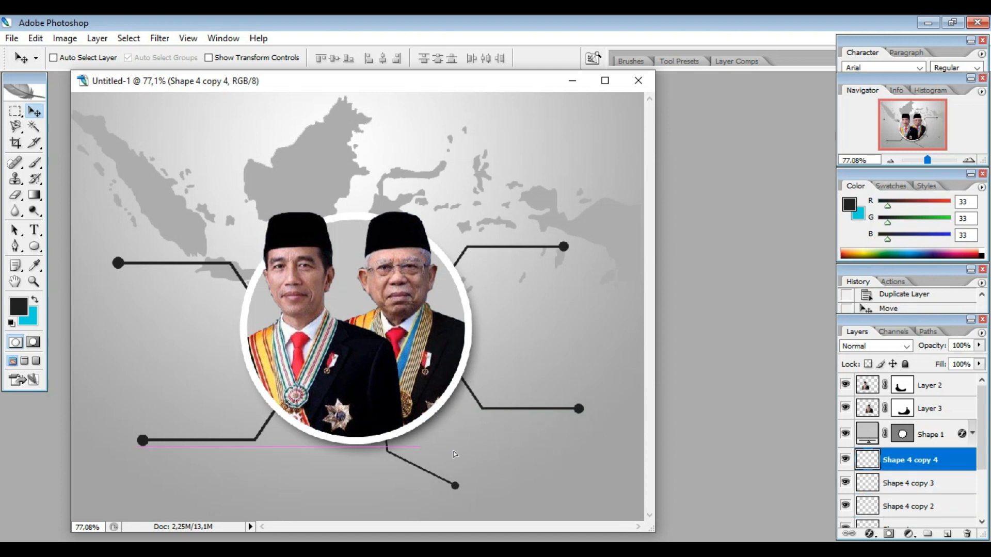
Add the text "5" above the circle in Arial Black at 36 pt.
click(35, 230)
click(298, 135)
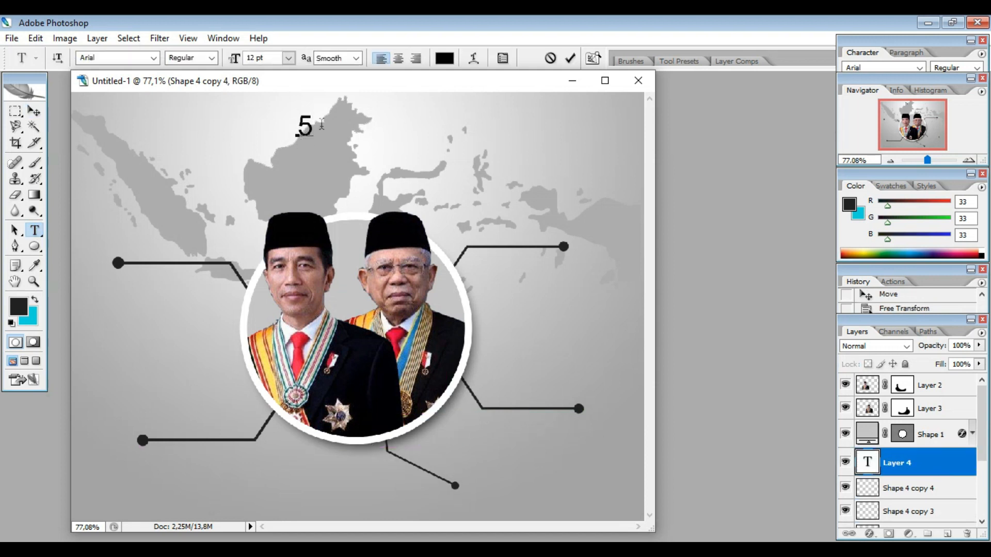
click(190, 58)
click(191, 100)
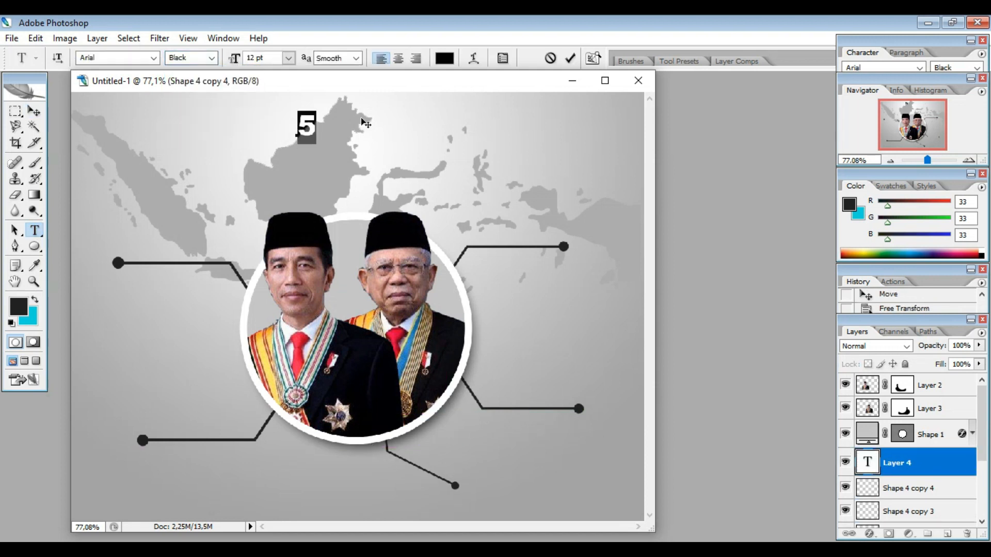
click(445, 58)
click(946, 138)
click(288, 58)
click(277, 279)
click(289, 58)
click(279, 255)
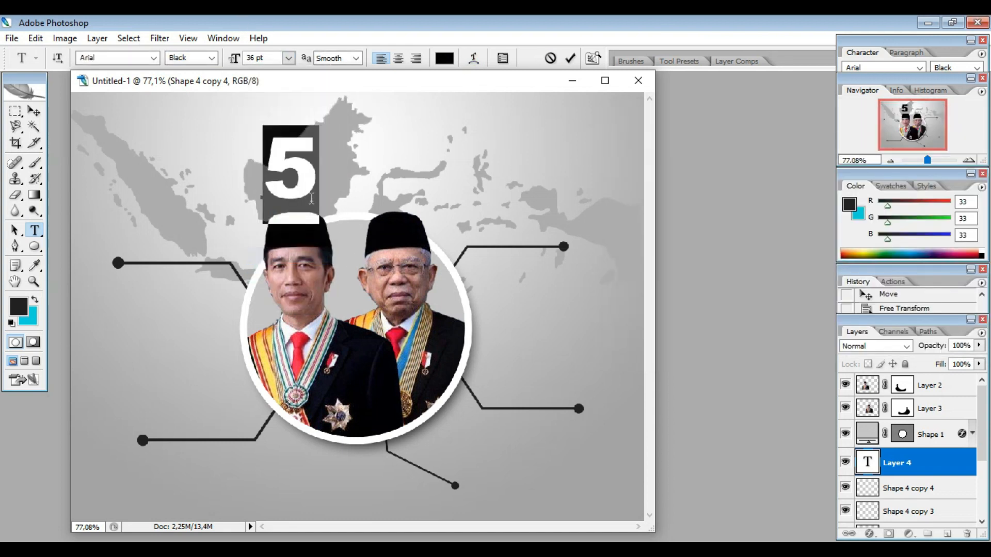
Try Arial Rounded MT Bold on the "5" and switch it back to Arial Black.
click(153, 58)
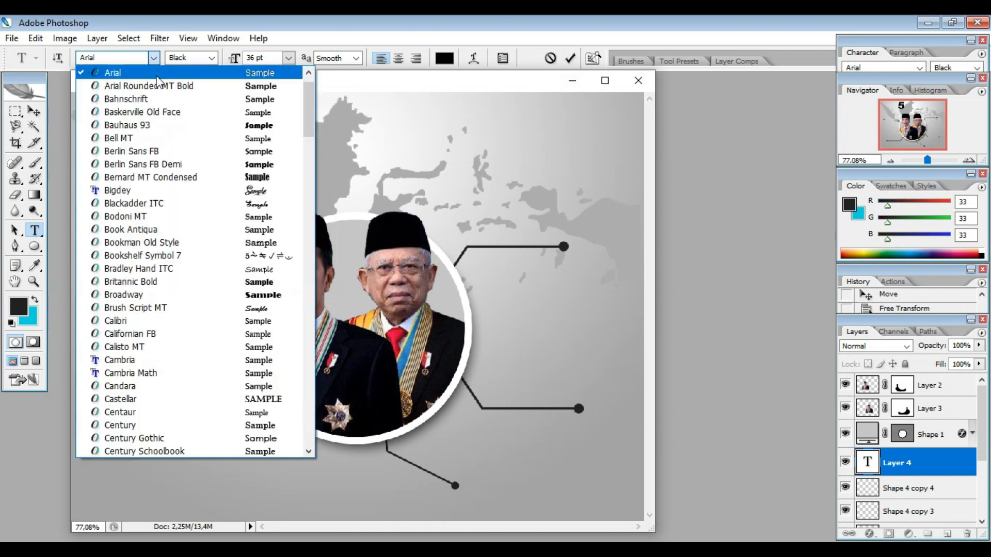
click(157, 85)
click(153, 58)
scroll(154, 100, up, 1)
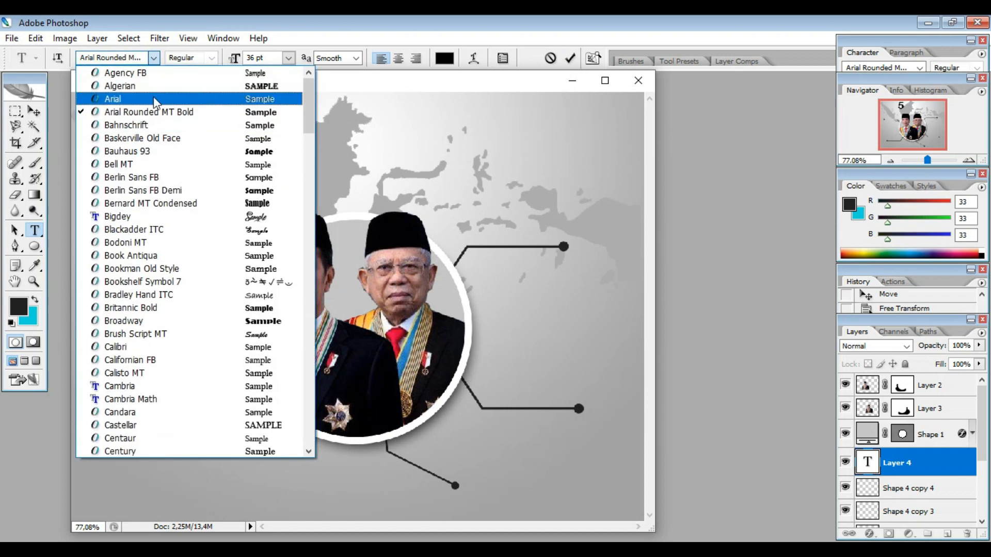
click(155, 99)
click(213, 59)
click(200, 138)
Commit the "5" text and add a Gradient Overlay to its layer style.
click(570, 58)
right_click(905, 459)
click(849, 60)
click(609, 272)
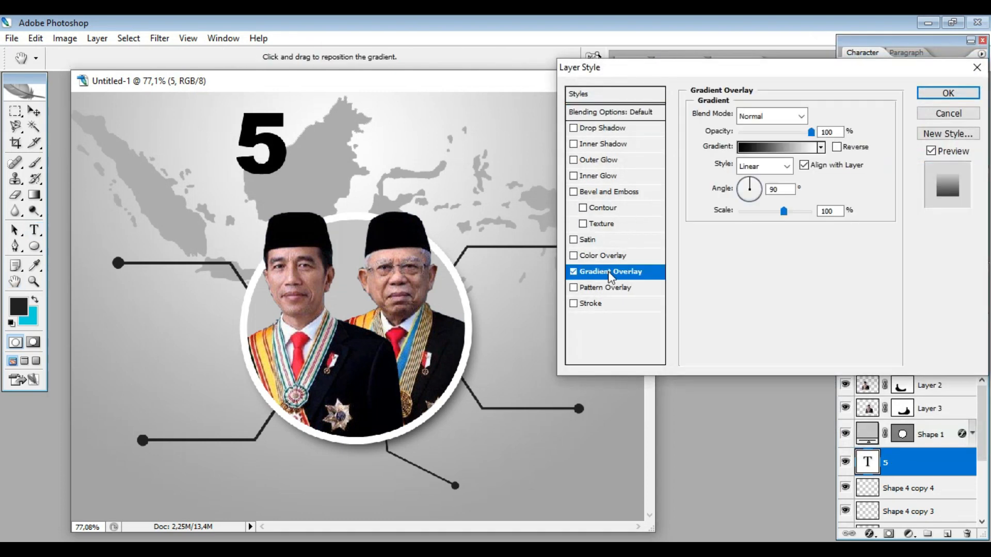
Try several preset gradients on the "5" overlay and return to the black-to-white preset.
click(821, 148)
click(803, 176)
click(826, 178)
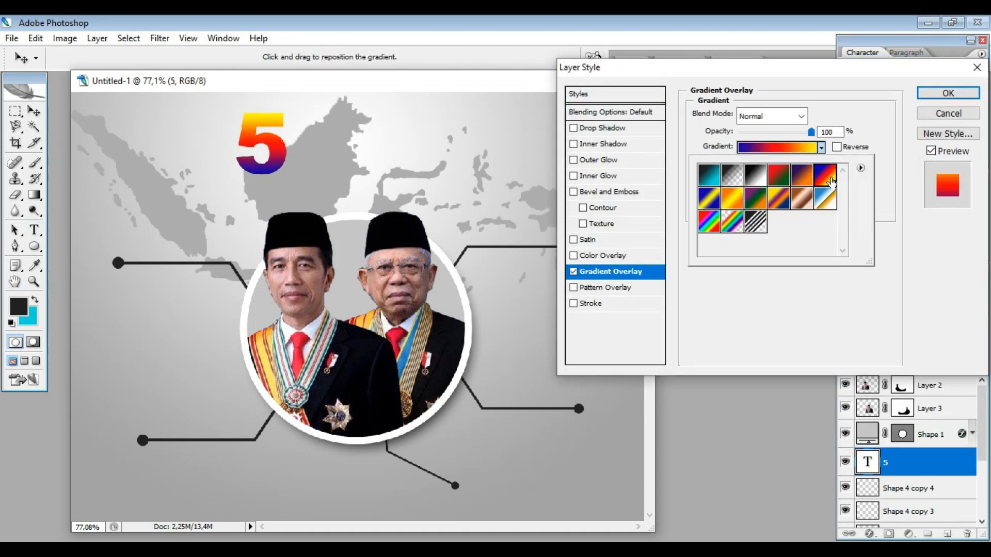
click(733, 198)
click(778, 175)
click(731, 175)
click(755, 175)
click(820, 147)
Edit the overlay gradient on the "5" to run from red to black, and apply the layer style.
click(777, 147)
click(594, 447)
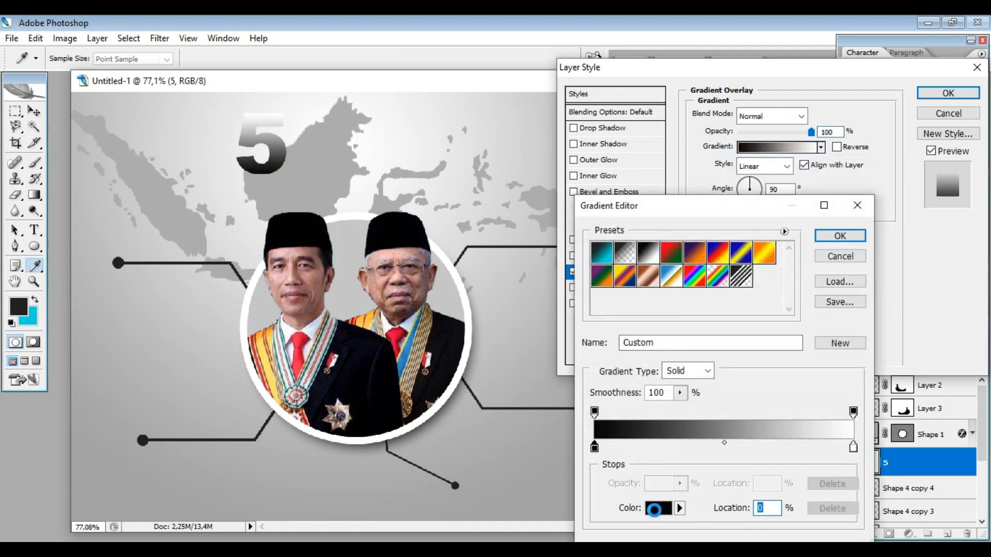
click(658, 508)
click(788, 162)
key(Return)
click(854, 449)
click(659, 507)
click(802, 330)
click(915, 135)
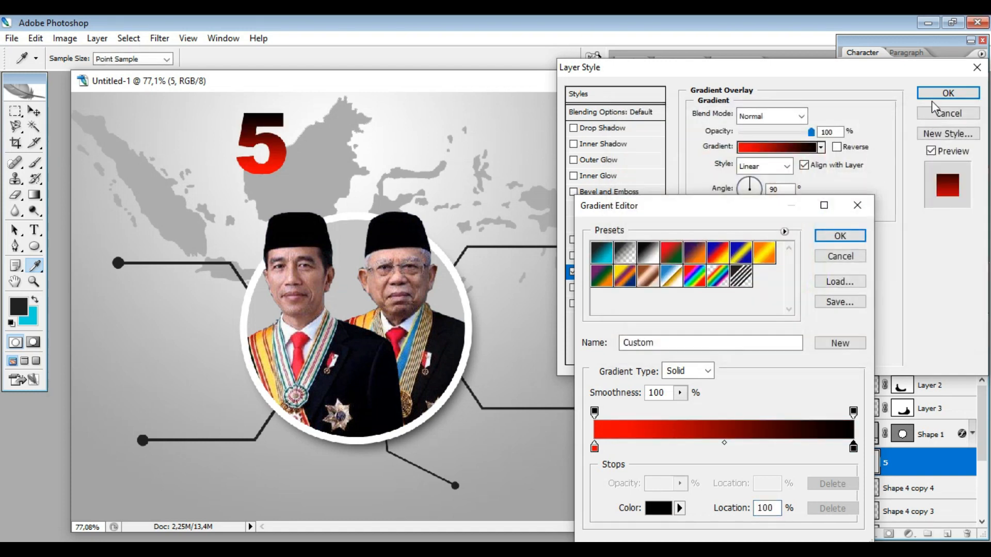
click(841, 239)
click(947, 93)
Add the text "Prioritas Kerja" beside the "5" and set it to 18 pt.
key(t)
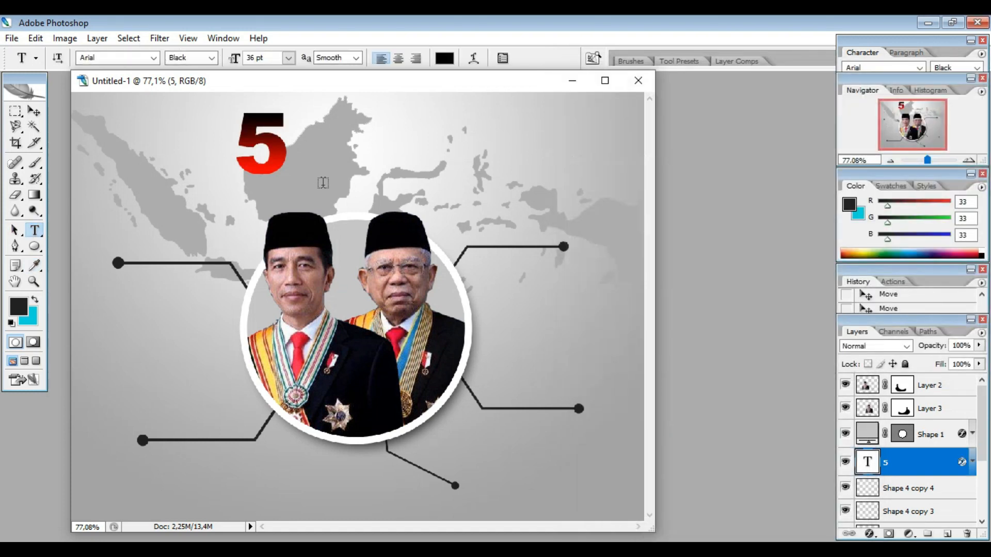
click(316, 166)
text(Priorita)
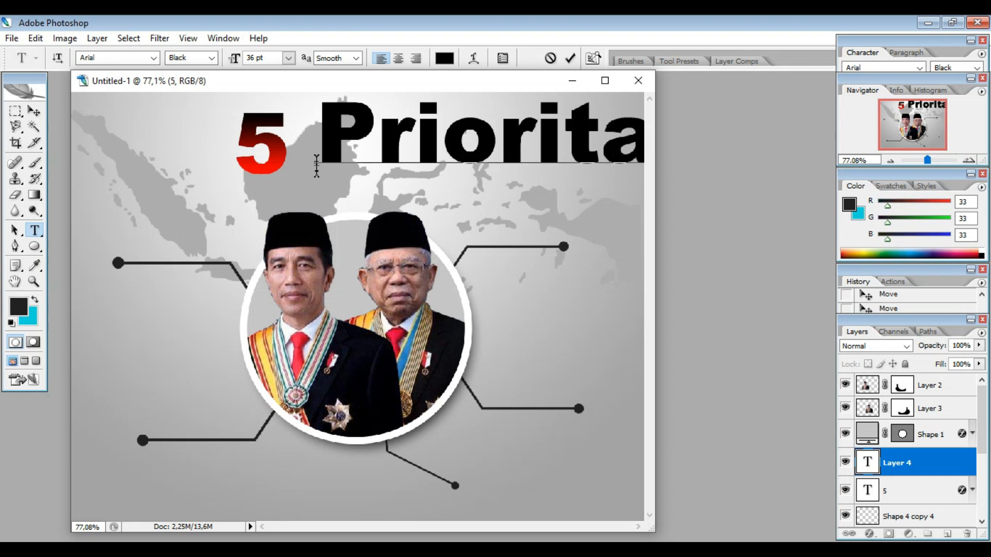
key(ctrl+a)
click(289, 58)
click(288, 205)
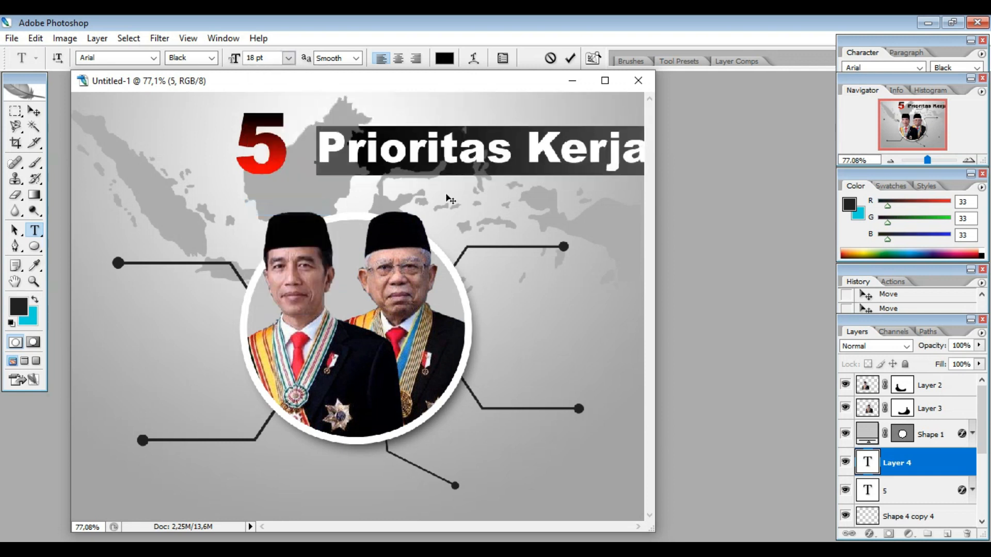
Set "Prioritas Kerja" to Arial Bold at 11 pt, position it close beside the "5", and commit the text.
key(Down)
key(Down)
key(Down)
key(Down)
key(Down)
key(Down)
key(Down)
click(211, 57)
click(185, 112)
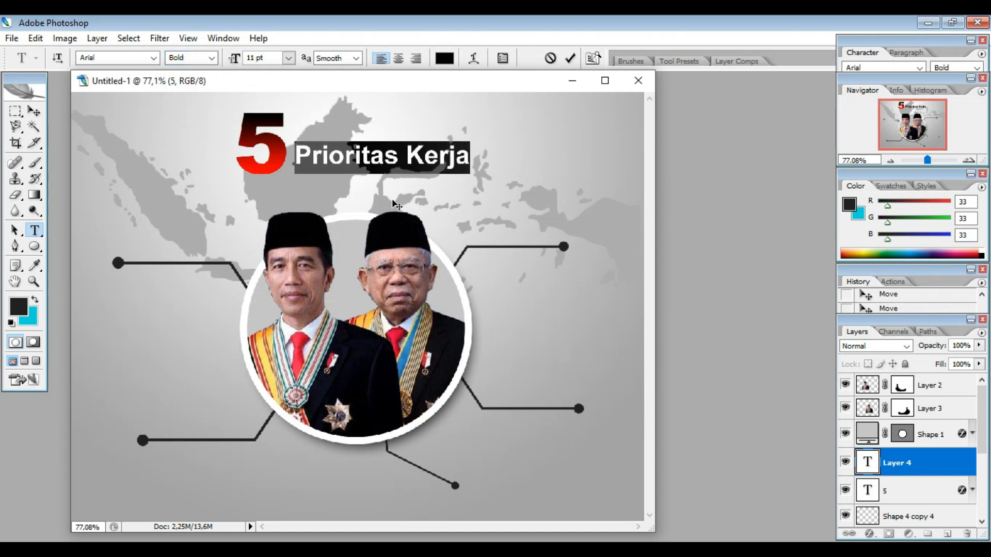
click(569, 58)
Select the "5" and "Prioritas Kerja" layers together and scale them down slightly.
ctrl+click(922, 488)
key(ctrl+t)
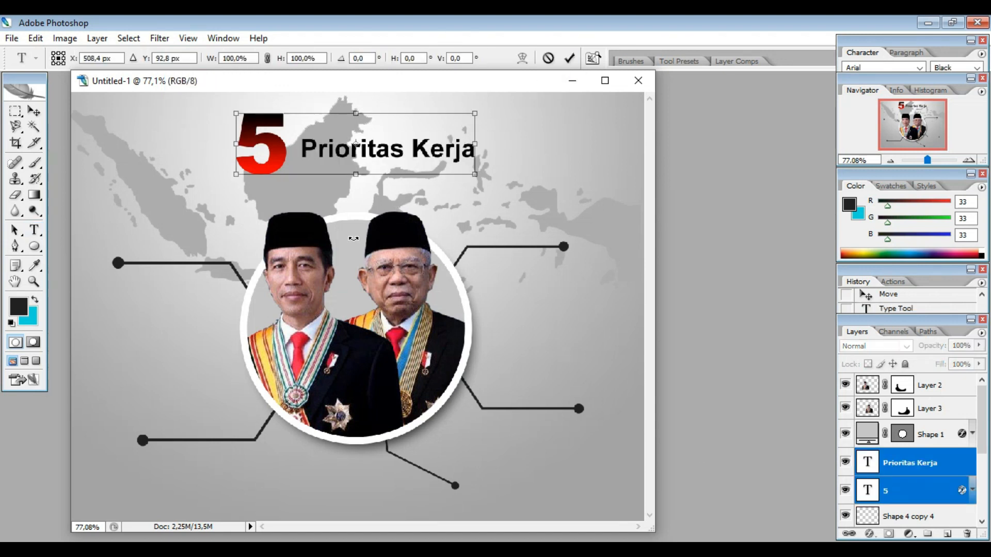
drag(237, 177, 253, 172)
key(Return)
key(v)
Add the text "JOKOWI - MA'RUF" at 18 pt below the heading.
key(t)
click(322, 186)
text(JOKOW)
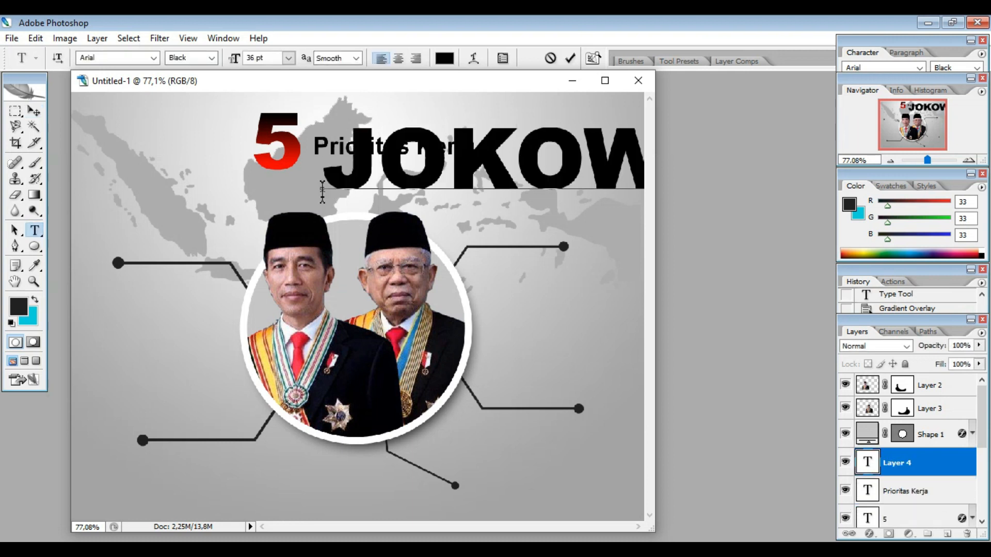
key(ctrl+a)
click(288, 58)
click(289, 204)
click(409, 201)
text(I - MA'RU)
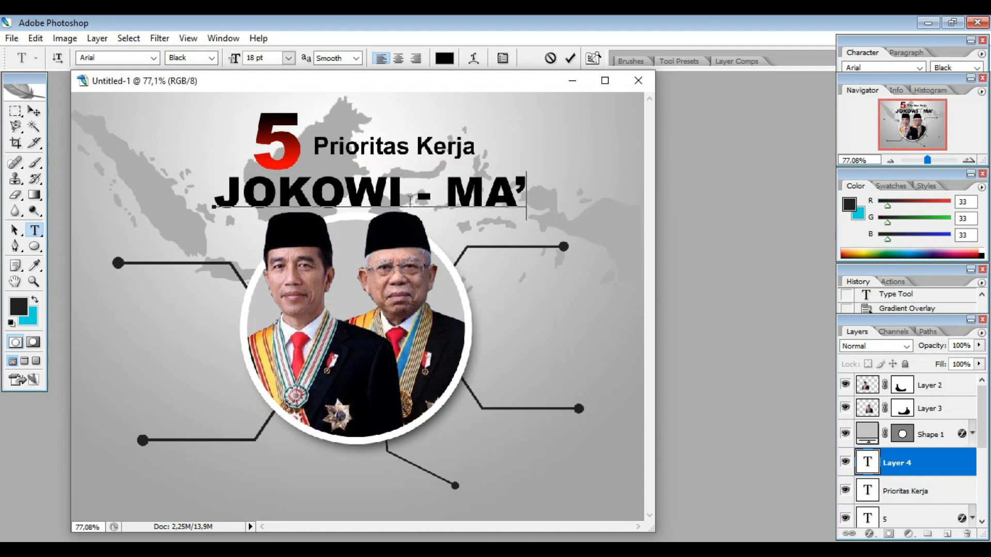
Set "JOKOWI - MA'RUF" to Arial Bold Italic at 11 pt and place it directly under "Prioritas Kerja".
key(ctrl+a)
click(263, 58)
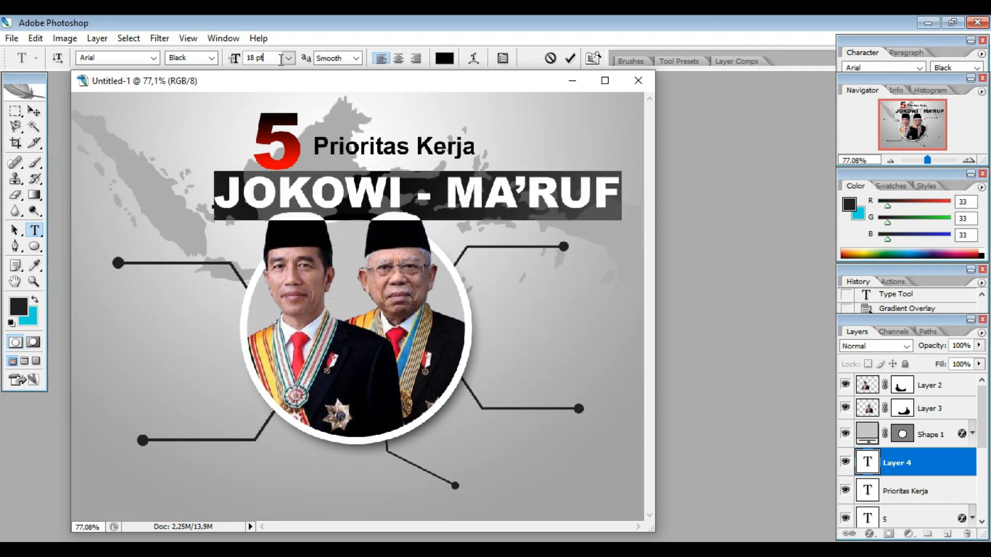
scroll(264, 58, down, 4)
click(211, 58)
click(215, 124)
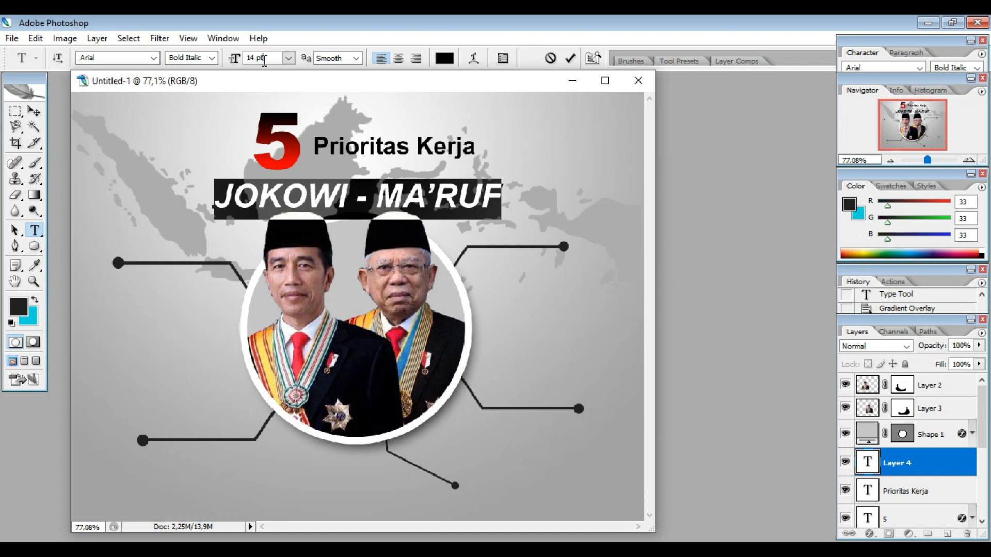
scroll(264, 61, down, 3)
drag(383, 162, 423, 143)
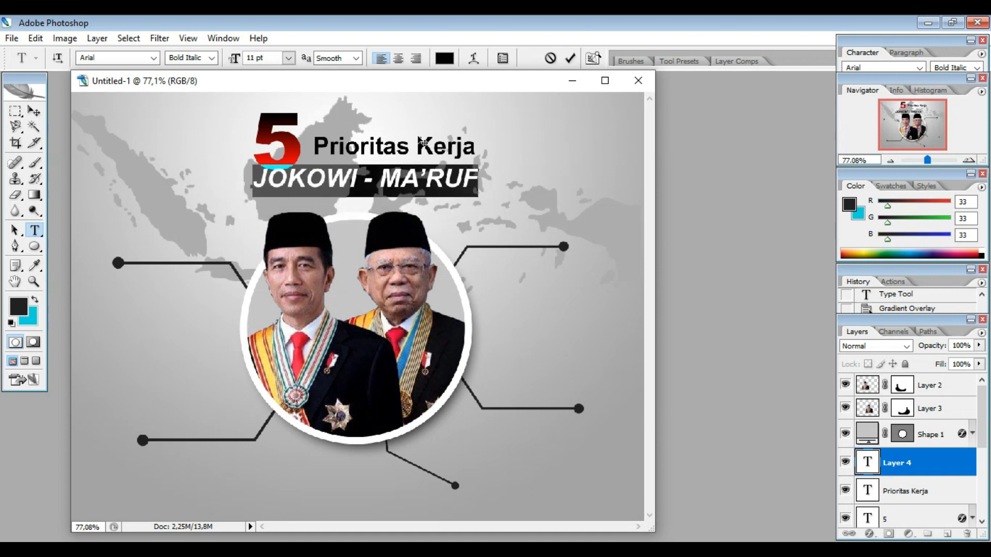
click(568, 59)
Select all three title text layers and move them up to center above the circle.
ctrl+click(911, 494)
ctrl+click(912, 518)
key(v)
drag(396, 222, 412, 201)
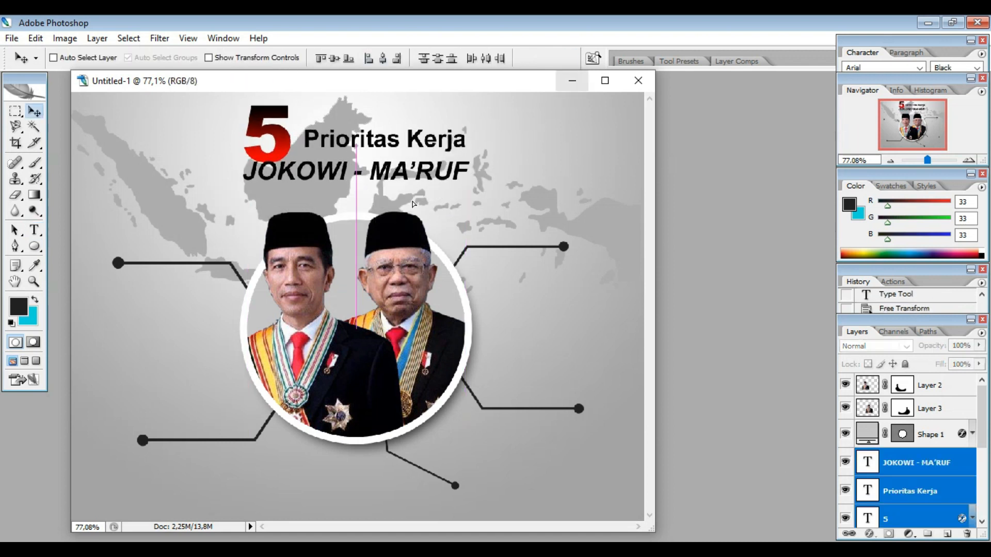
Nudge the "5" text layer up slightly within the title.
click(926, 517)
key(Up)
key(Up)
key(Up)
key(Up)
key(Up)
key(Up)
key(Up)
key(Up)
key(Up)
key(Up)
key(Up)
key(Up)
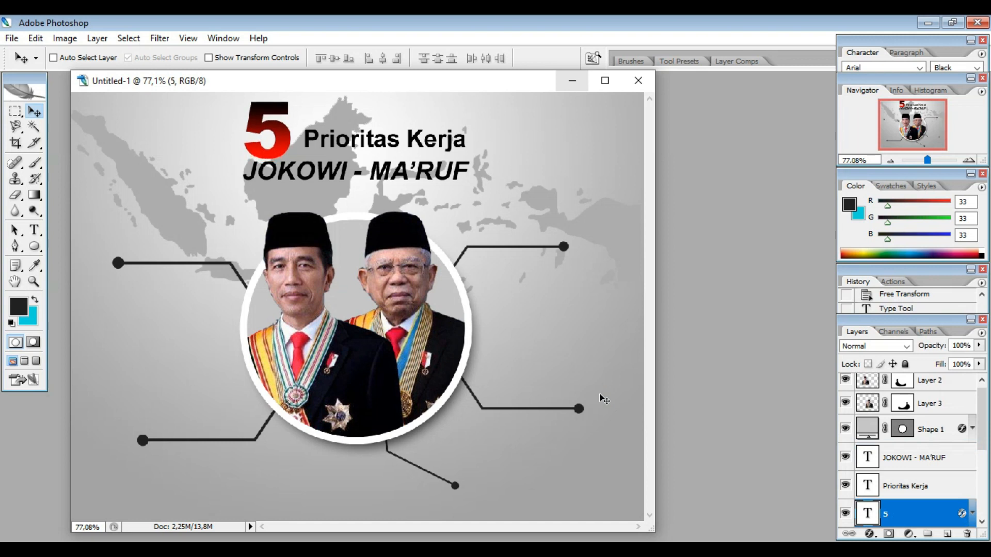
Nudge the "Prioritas Kerja" text layer up slightly to sit better beside the "5".
click(911, 483)
key(Up)
key(Up)
key(Up)
key(Up)
key(Up)
Add a five-line text reading "Pertama, pembangunan SDM akan menjadi prioritas utama kita." near the upper-left callout line.
click(34, 230)
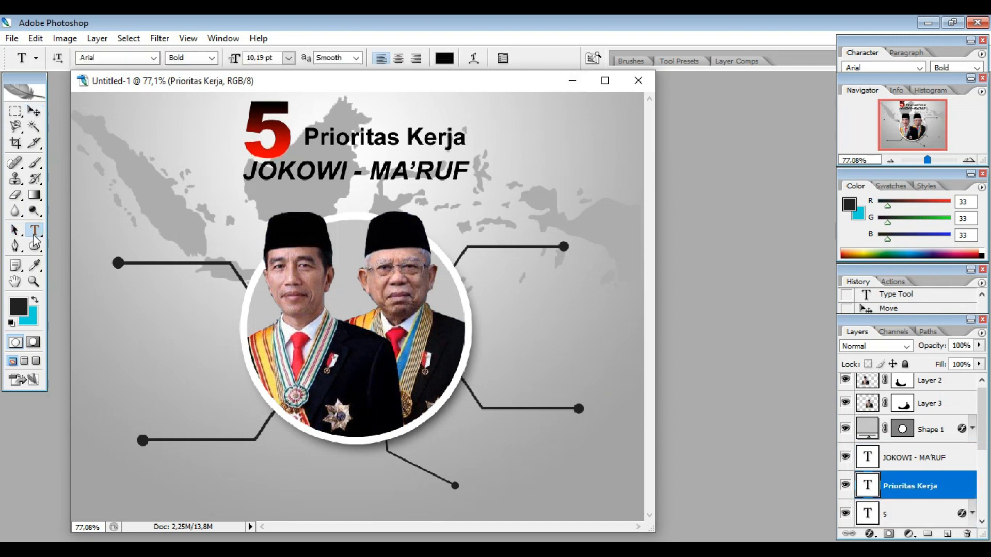
click(119, 199)
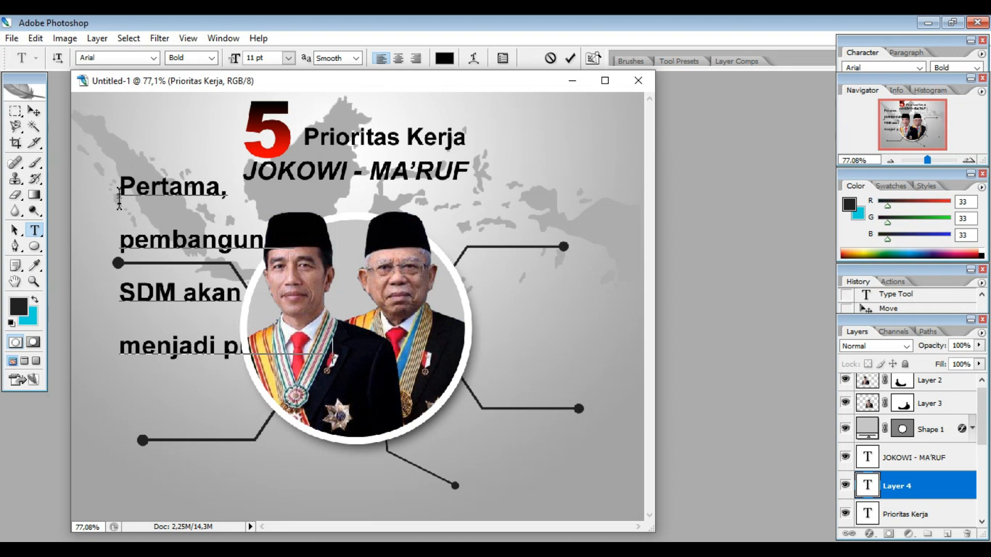
text(tama kita.)
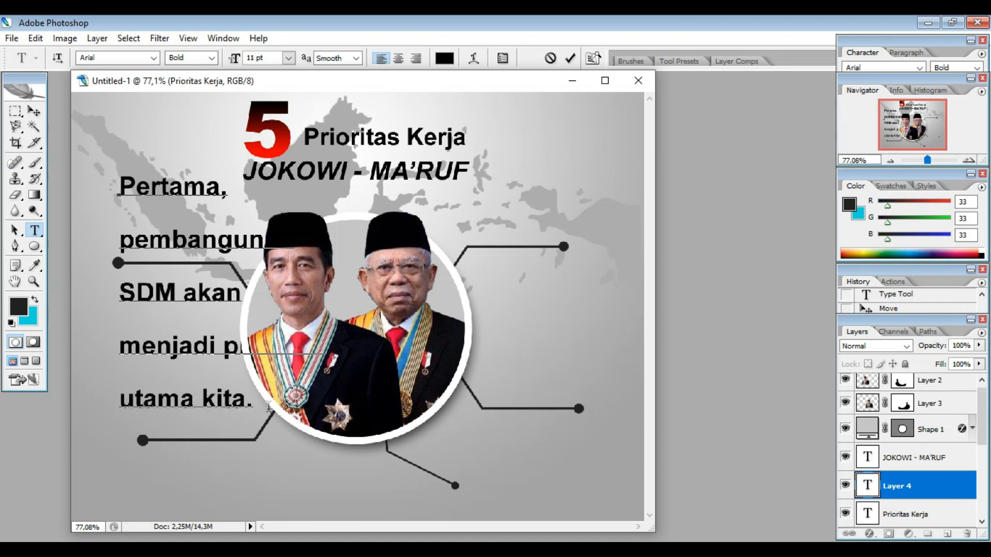
Format the whole "Pertama" text at 6 pt with 6,8 pt leading and center alignment, and shift it over the upper-left callout line.
drag(268, 408, 110, 160)
click(506, 59)
click(954, 91)
scroll(953, 93, down, 10)
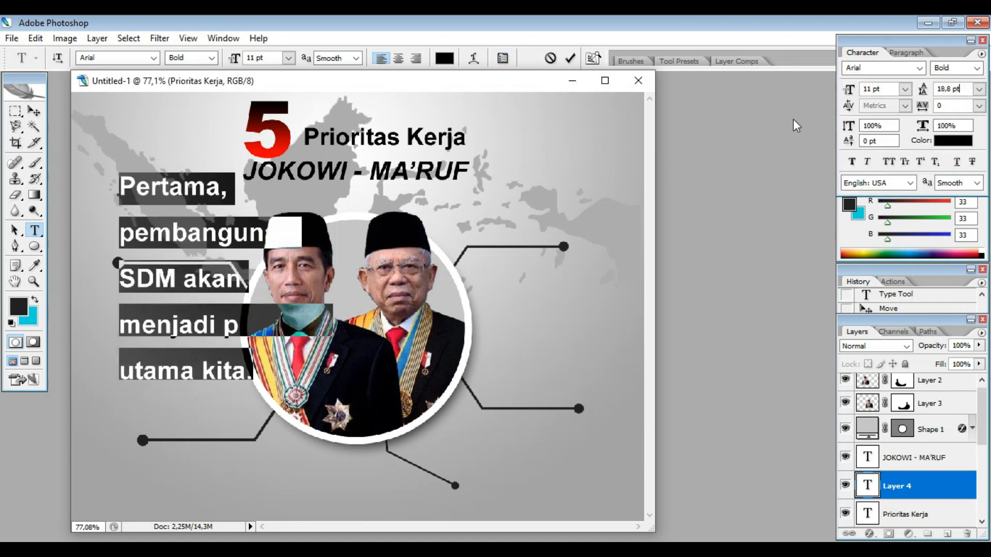
click(273, 59)
scroll(273, 60, down, 1)
scroll(273, 59, down, 4)
click(954, 91)
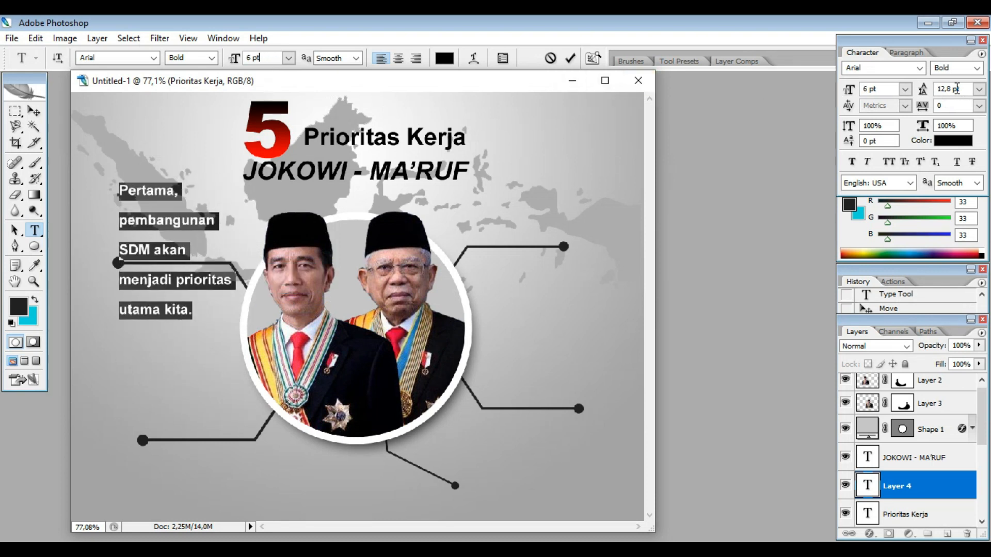
scroll(955, 91, down, 6)
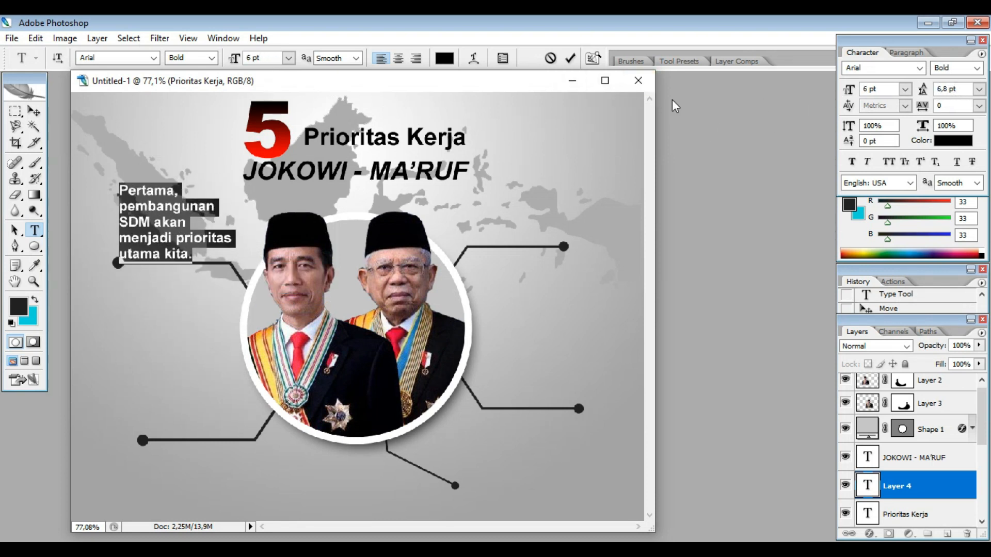
click(398, 59)
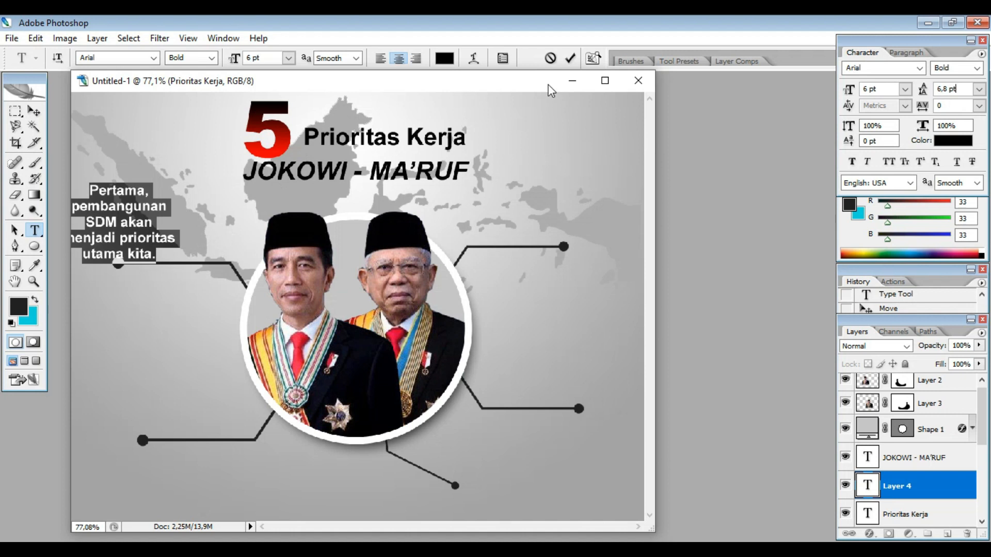
drag(210, 271, 251, 262)
Color the word "Pertama," red and move the text block to center it above the upper-left callout's dot.
drag(132, 179, 203, 179)
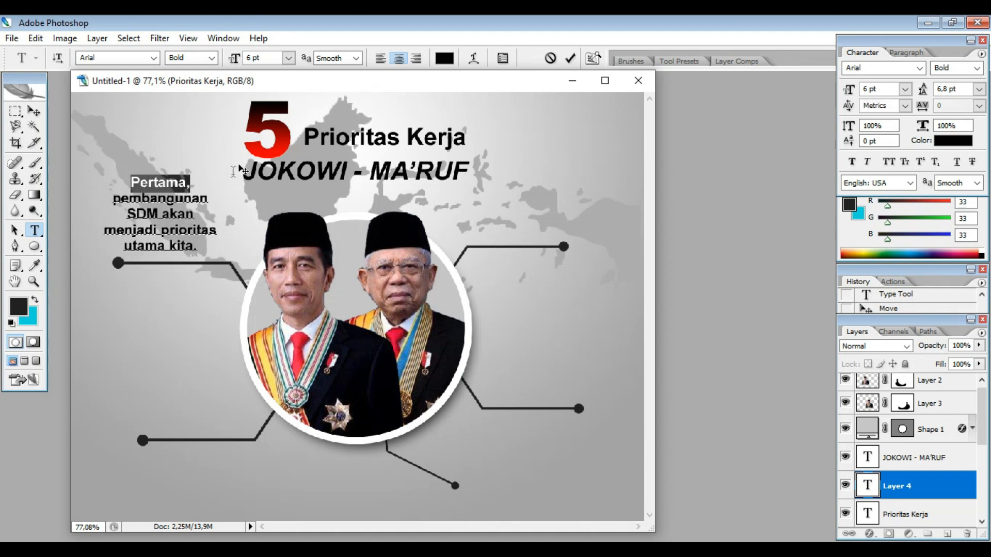
click(444, 58)
click(794, 155)
click(941, 140)
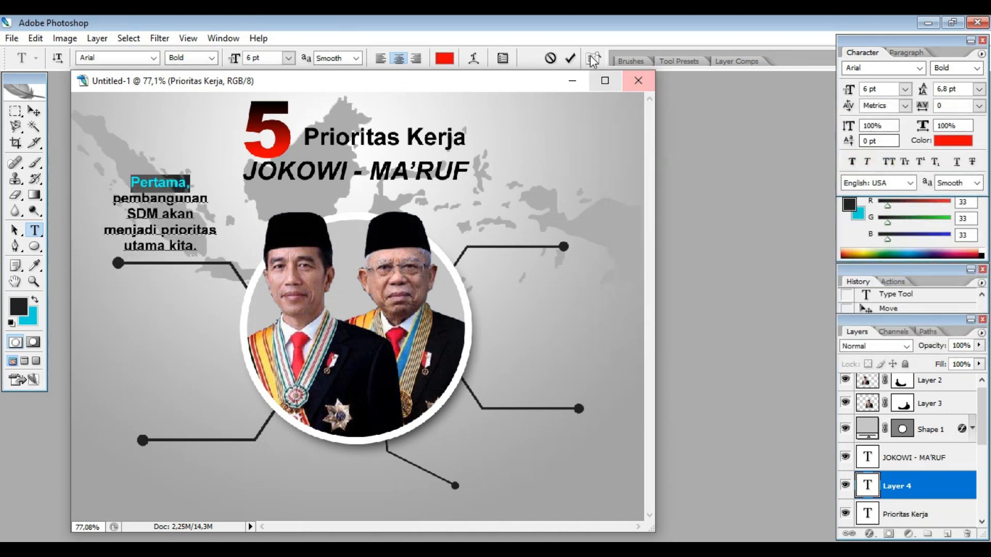
click(570, 58)
click(34, 111)
drag(182, 229, 159, 228)
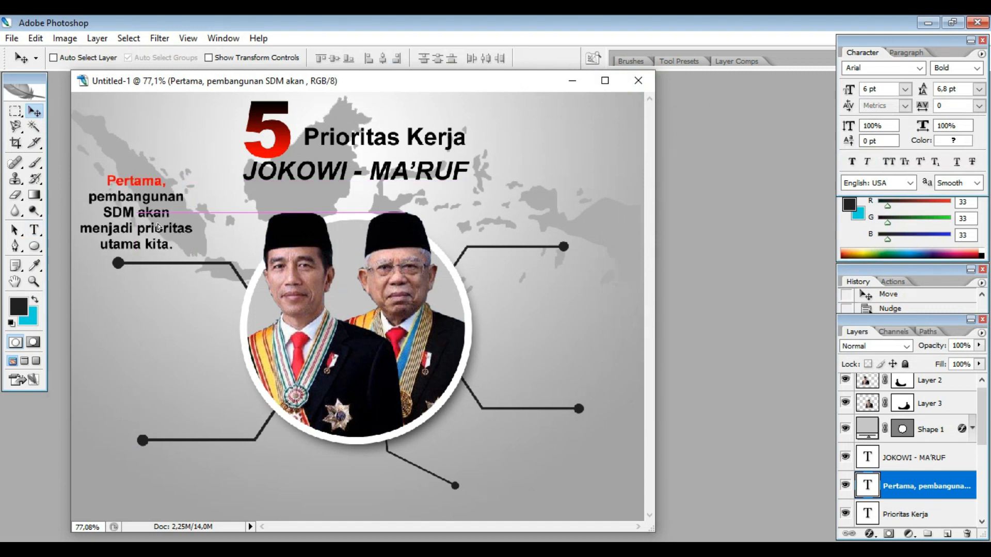
Duplicate the "Pertama" text layer and move the copy above the upper-right callout line.
right_click(897, 482)
click(876, 106)
click(485, 177)
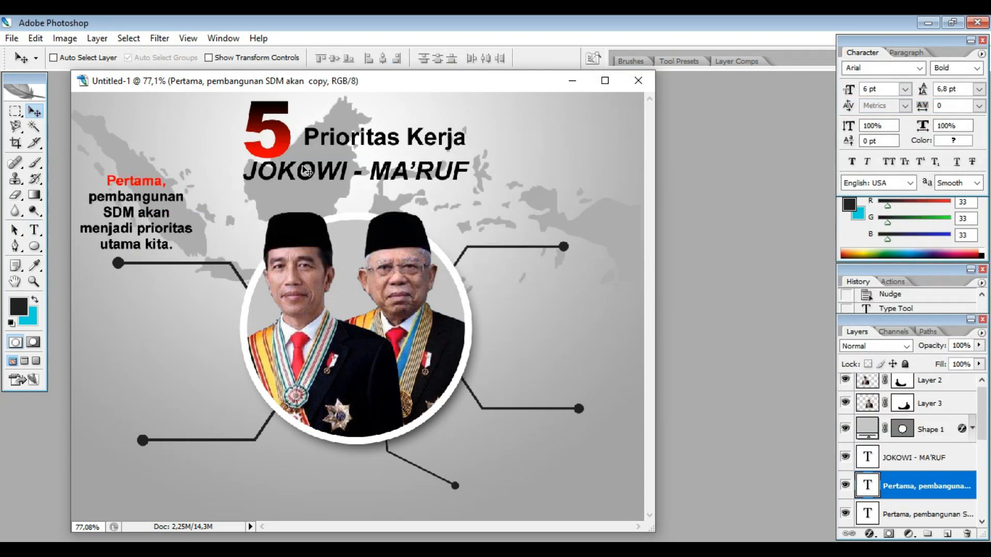
drag(148, 223, 581, 208)
Replace the duplicated text above the upper-right callout line with "Kedua, pembangunan".
click(34, 230)
drag(538, 166, 591, 227)
text(Kedua)
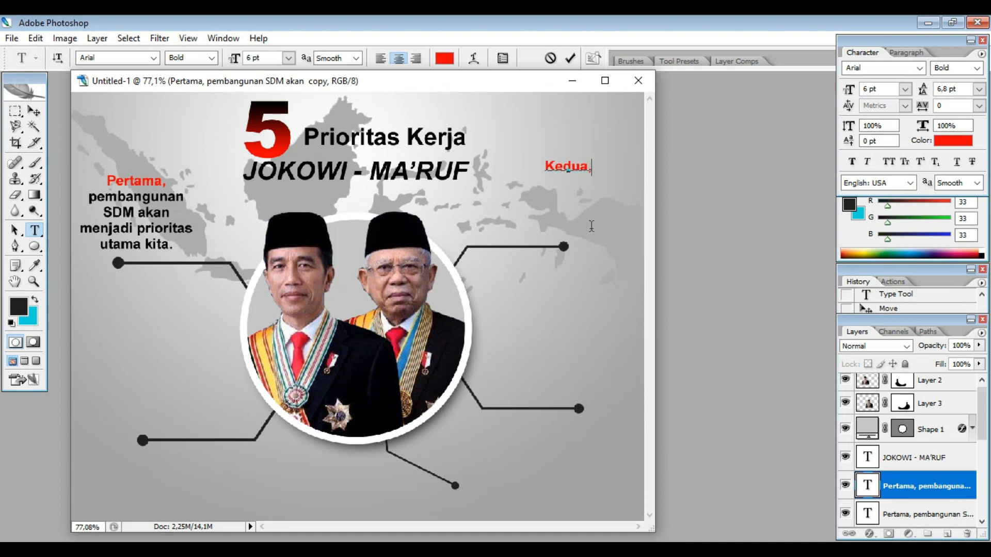
text(, pembangunan)
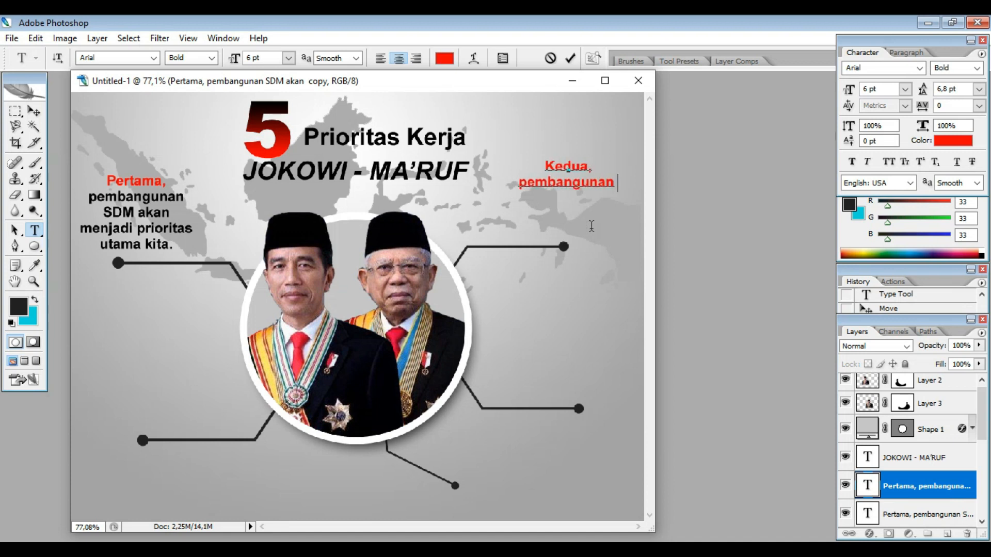